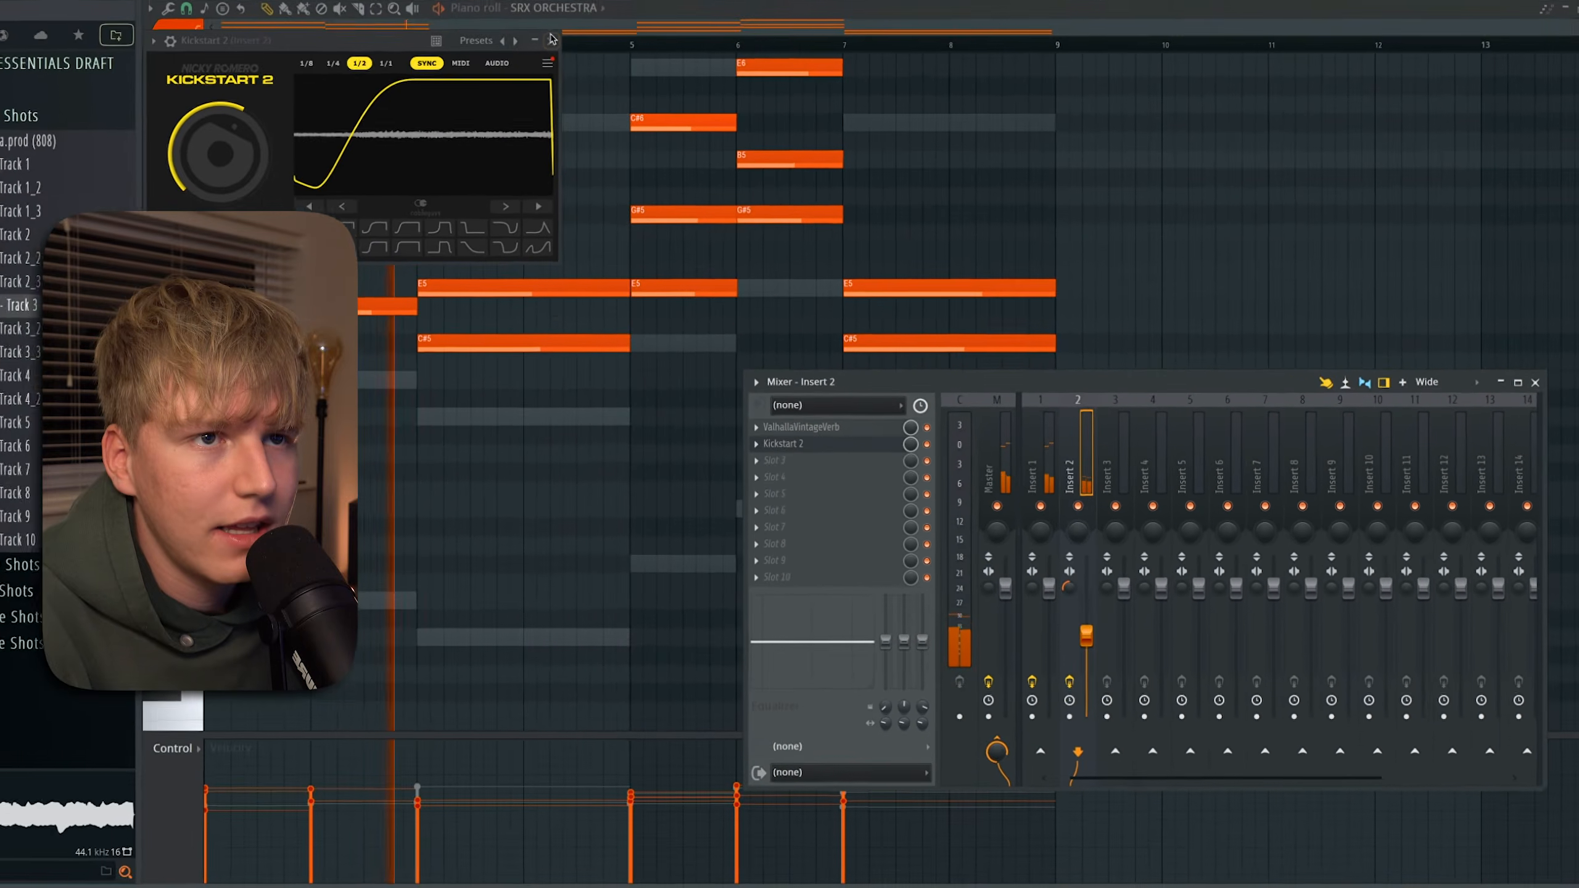
scroll(1227, 265, "up", 3)
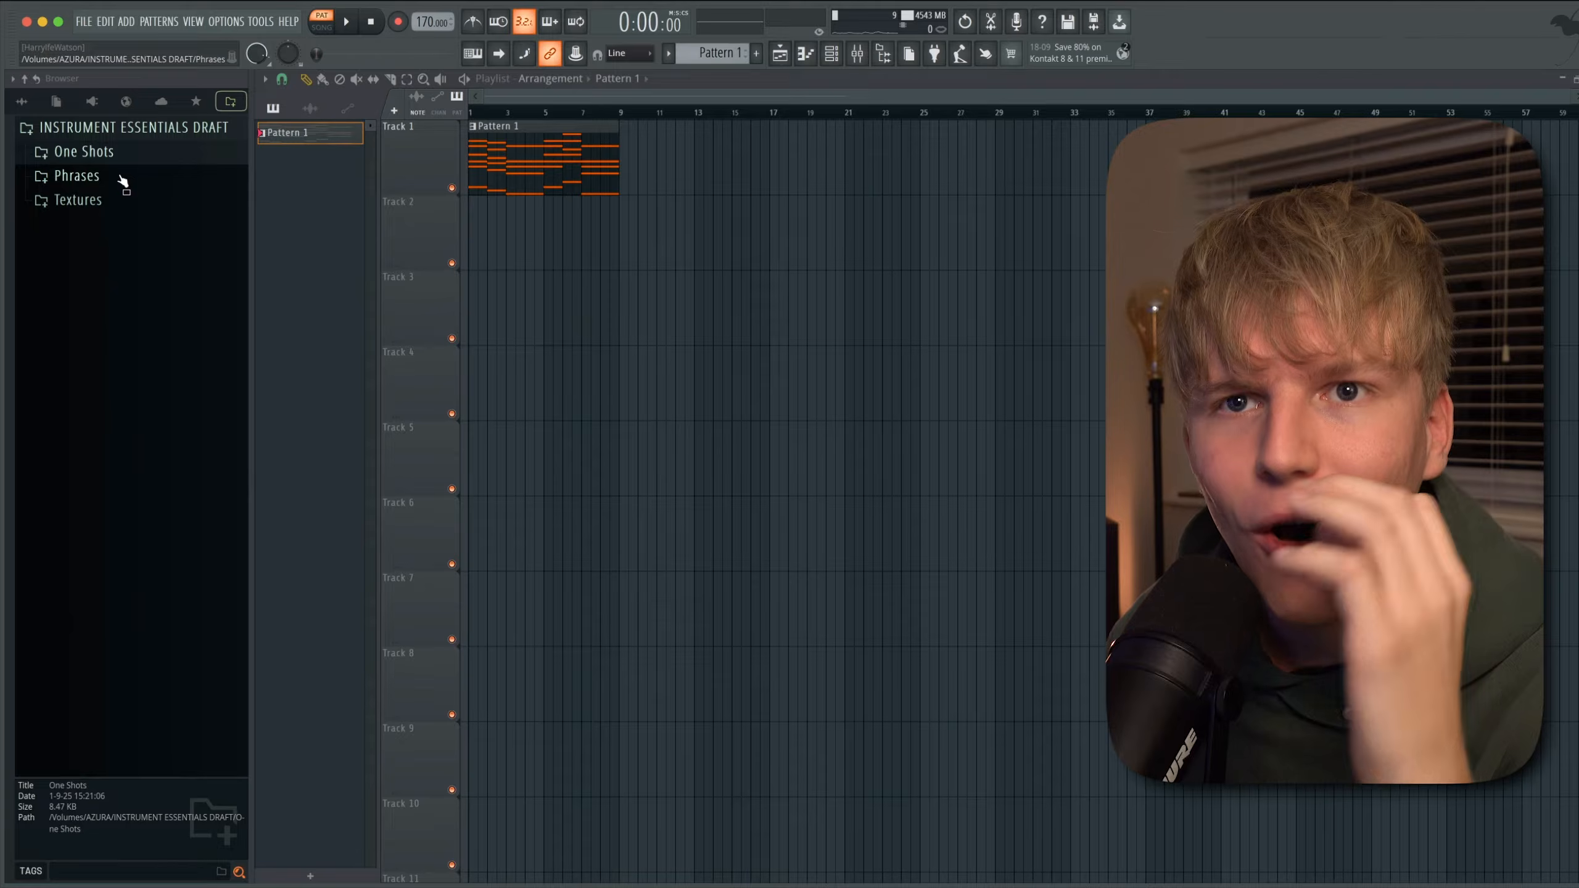
Place grand paino - Track 11 from the Grand Piano Phrases folder at the start of playlist Track 2 and raise the tempo to 170 BPM.
left_click(118, 175)
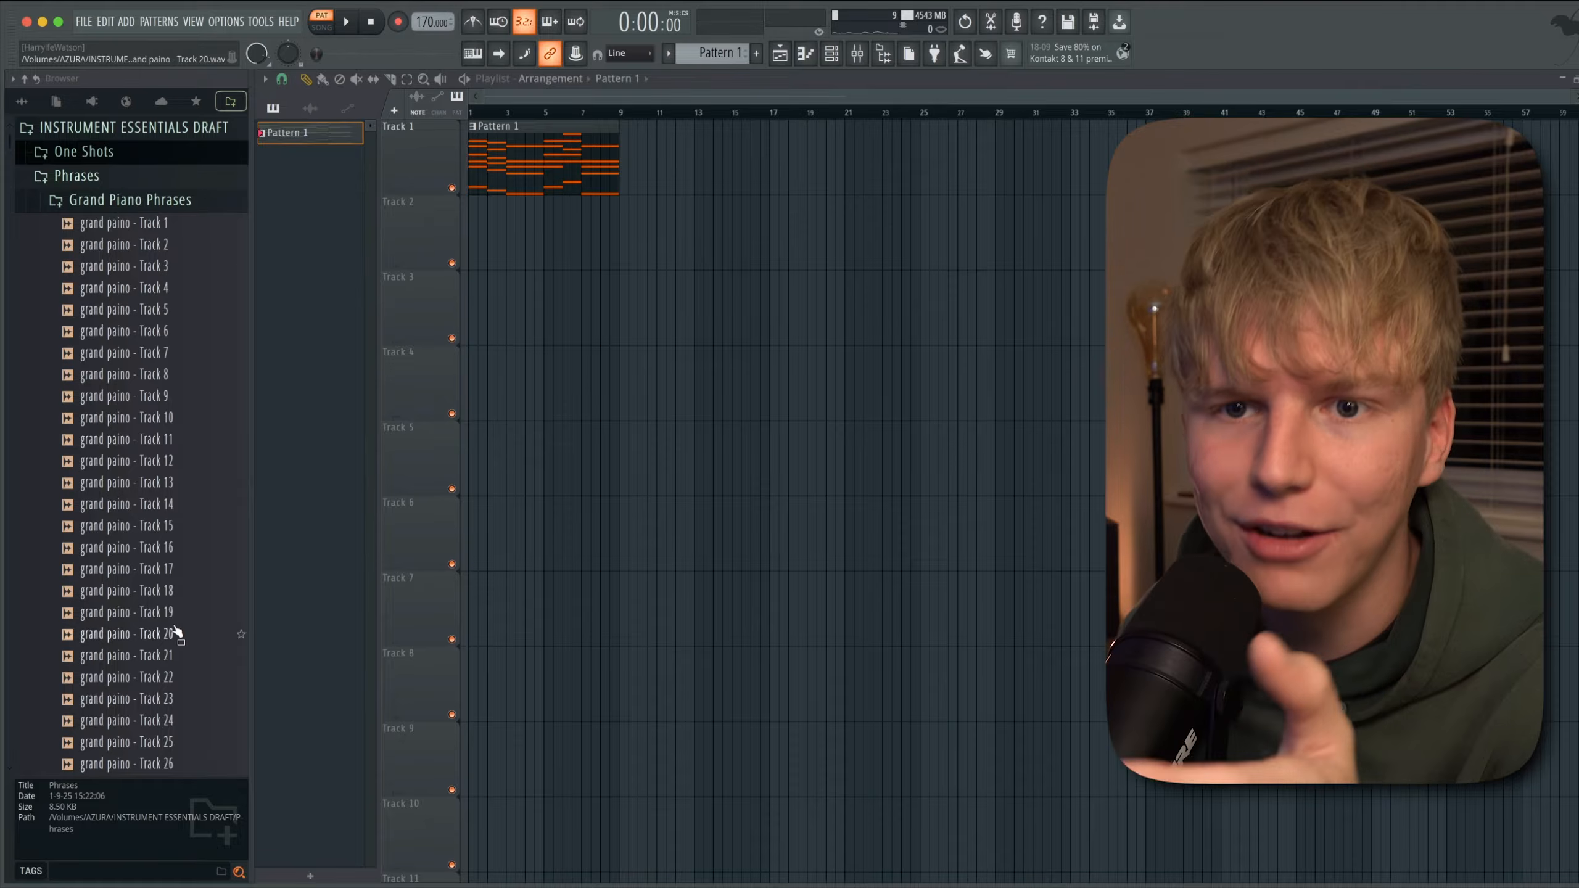
scroll(176, 631, "down", 3)
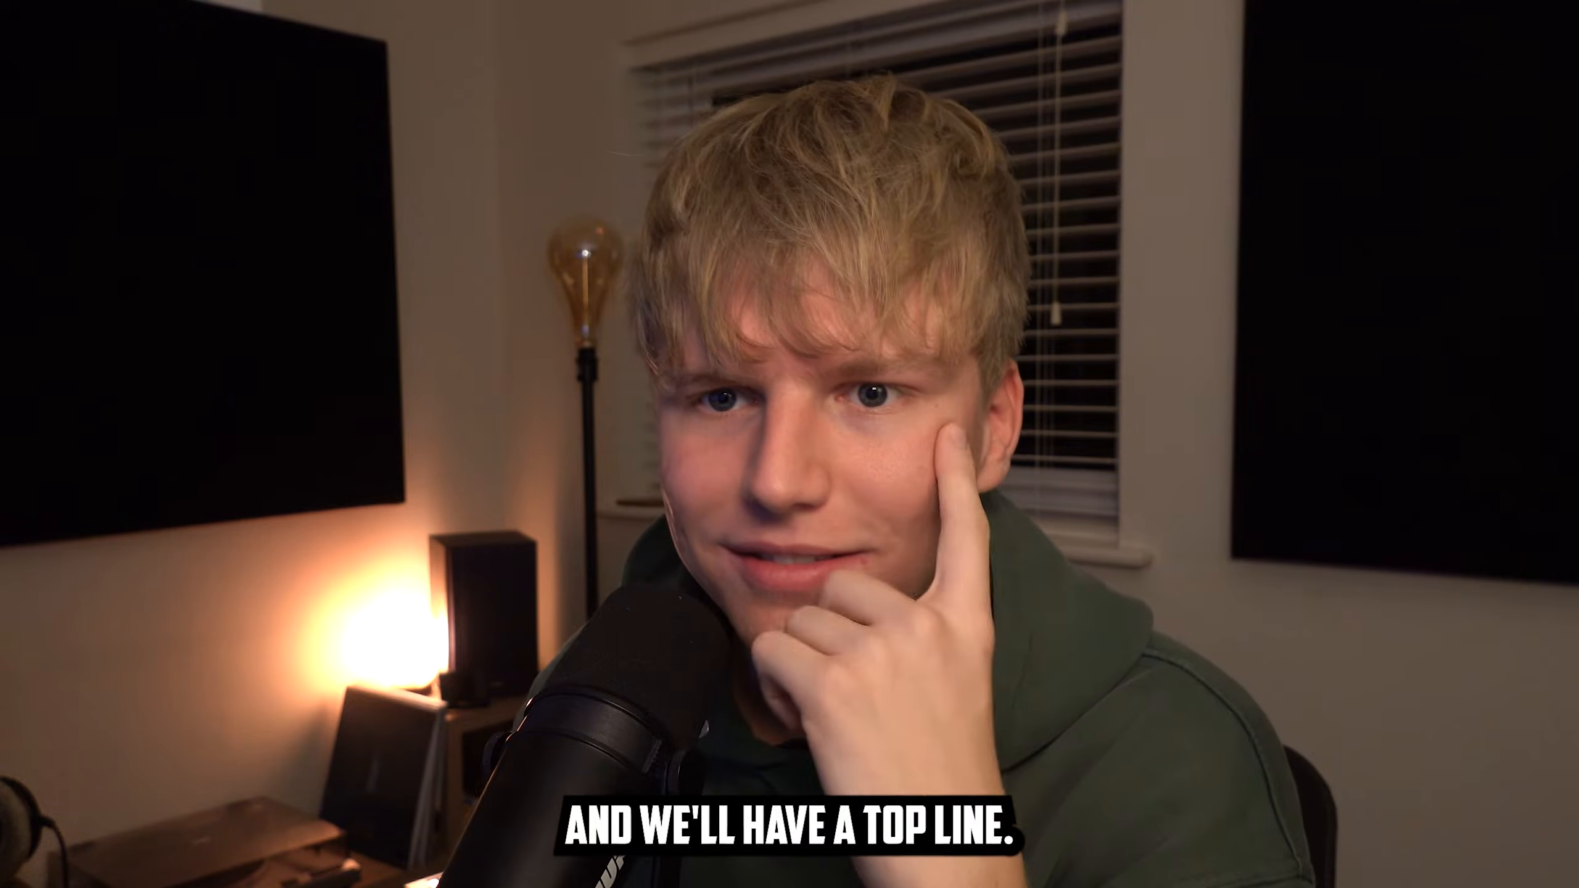
left_click_drag(134, 266, 524, 249)
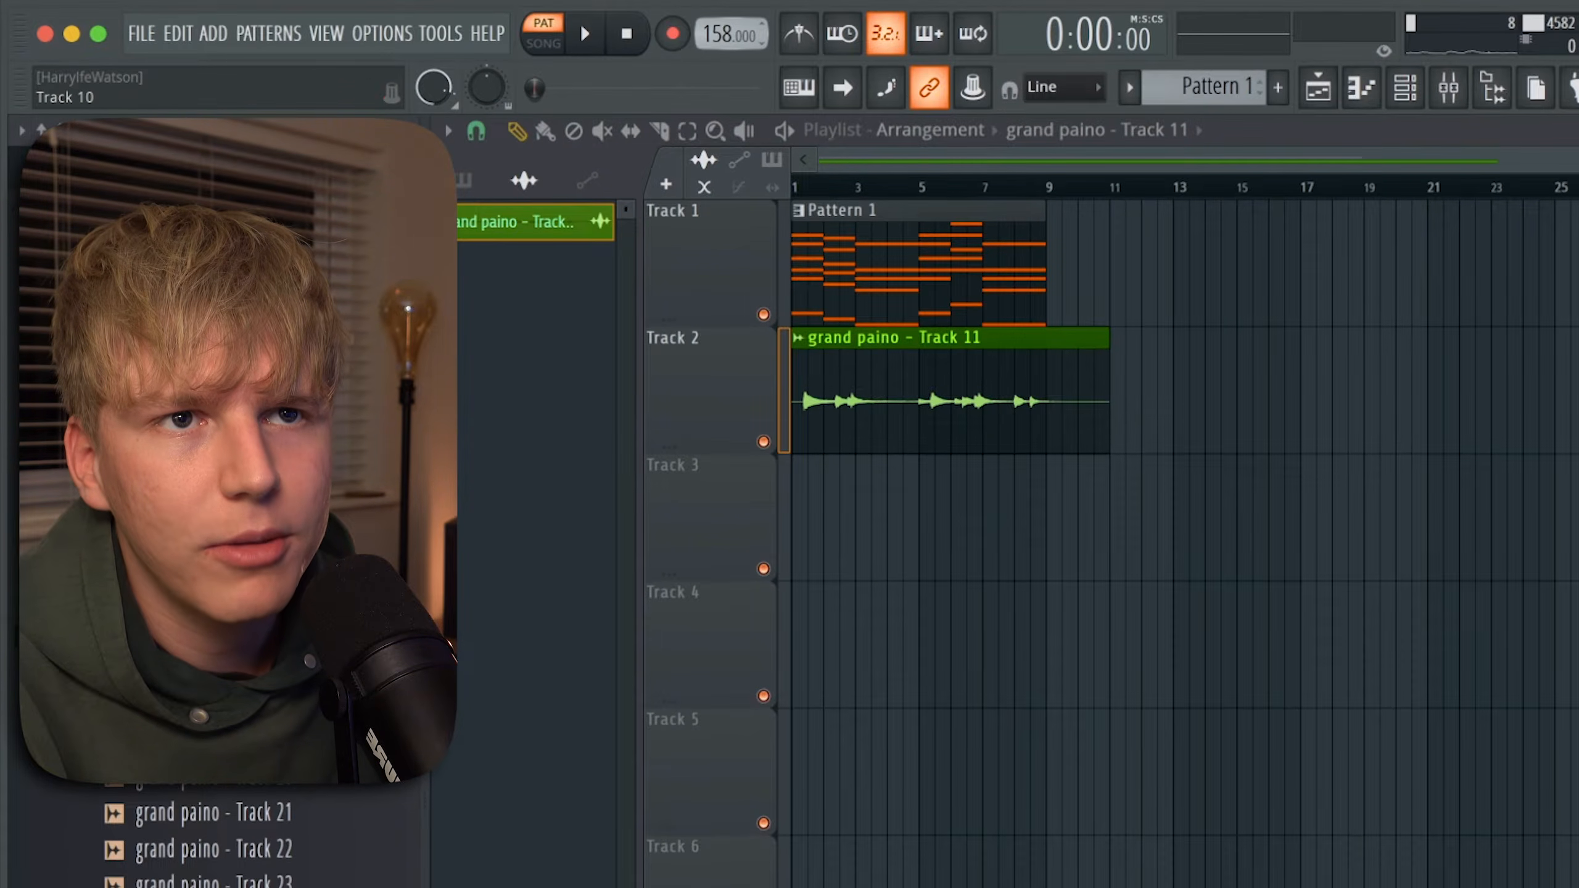
scroll(730, 33, "up", 11)
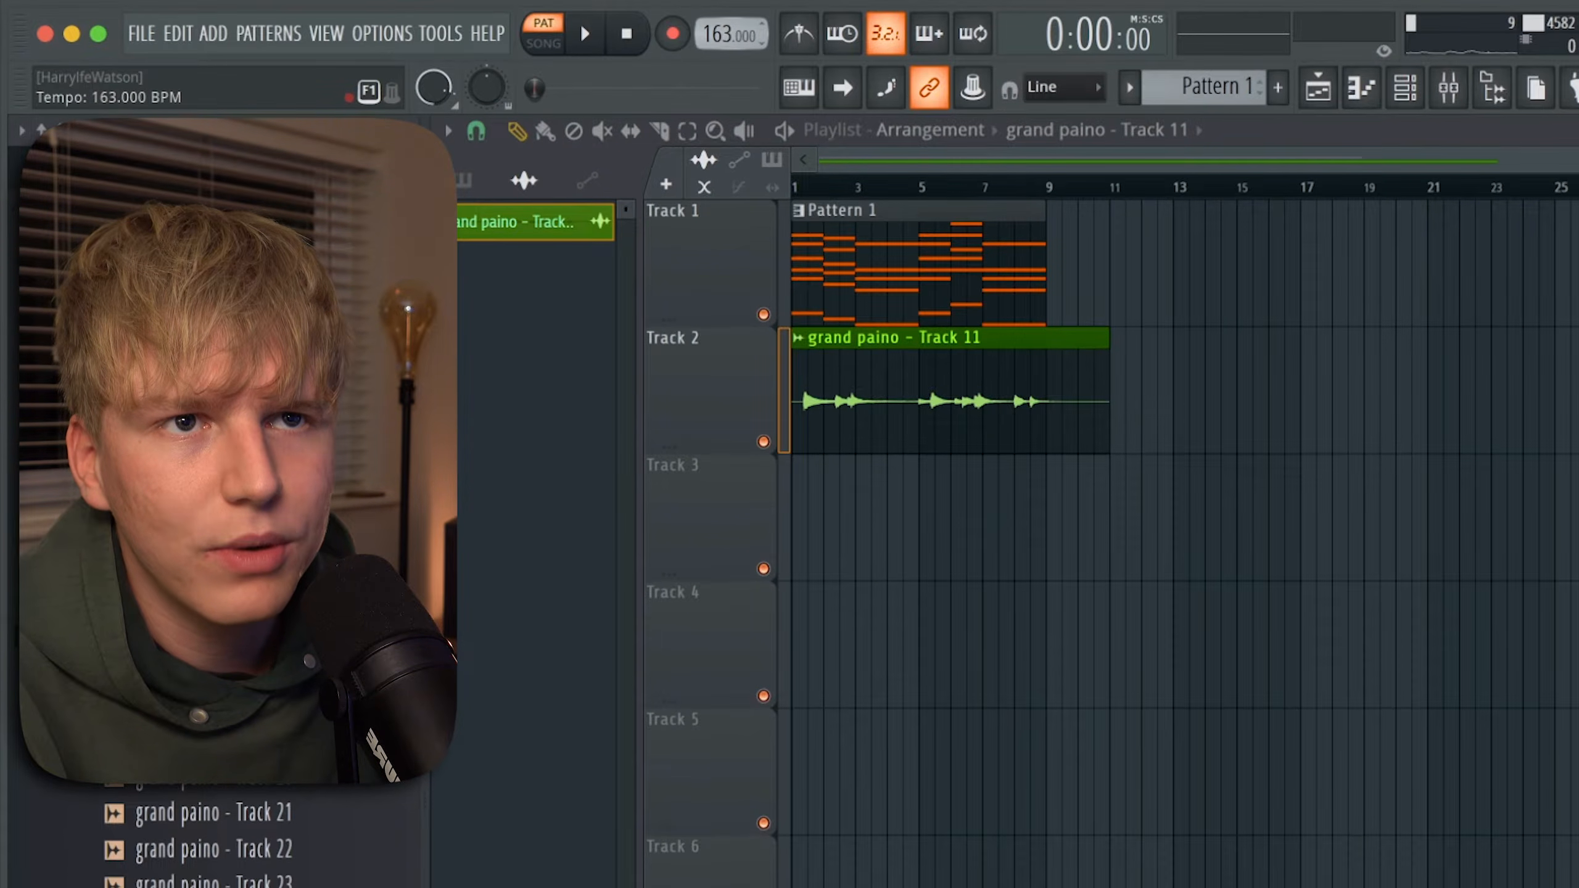
scroll(730, 33, "up", 1)
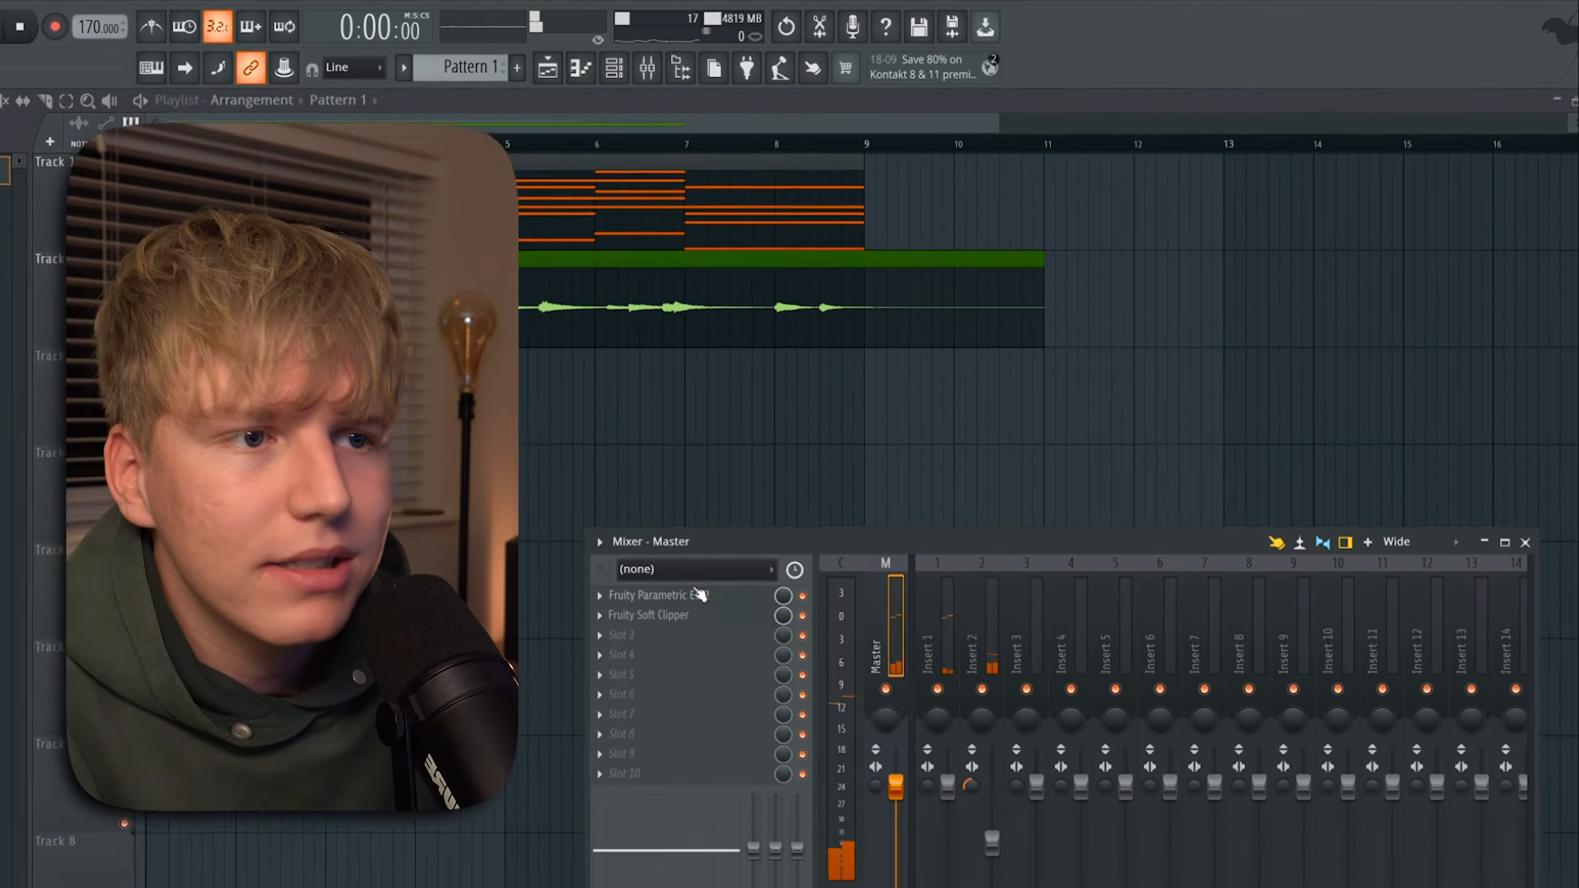
Enable the volume envelope of the bass one-shot untitled - Track 3 and shape it with no attack and a long hold.
left_click(889, 464)
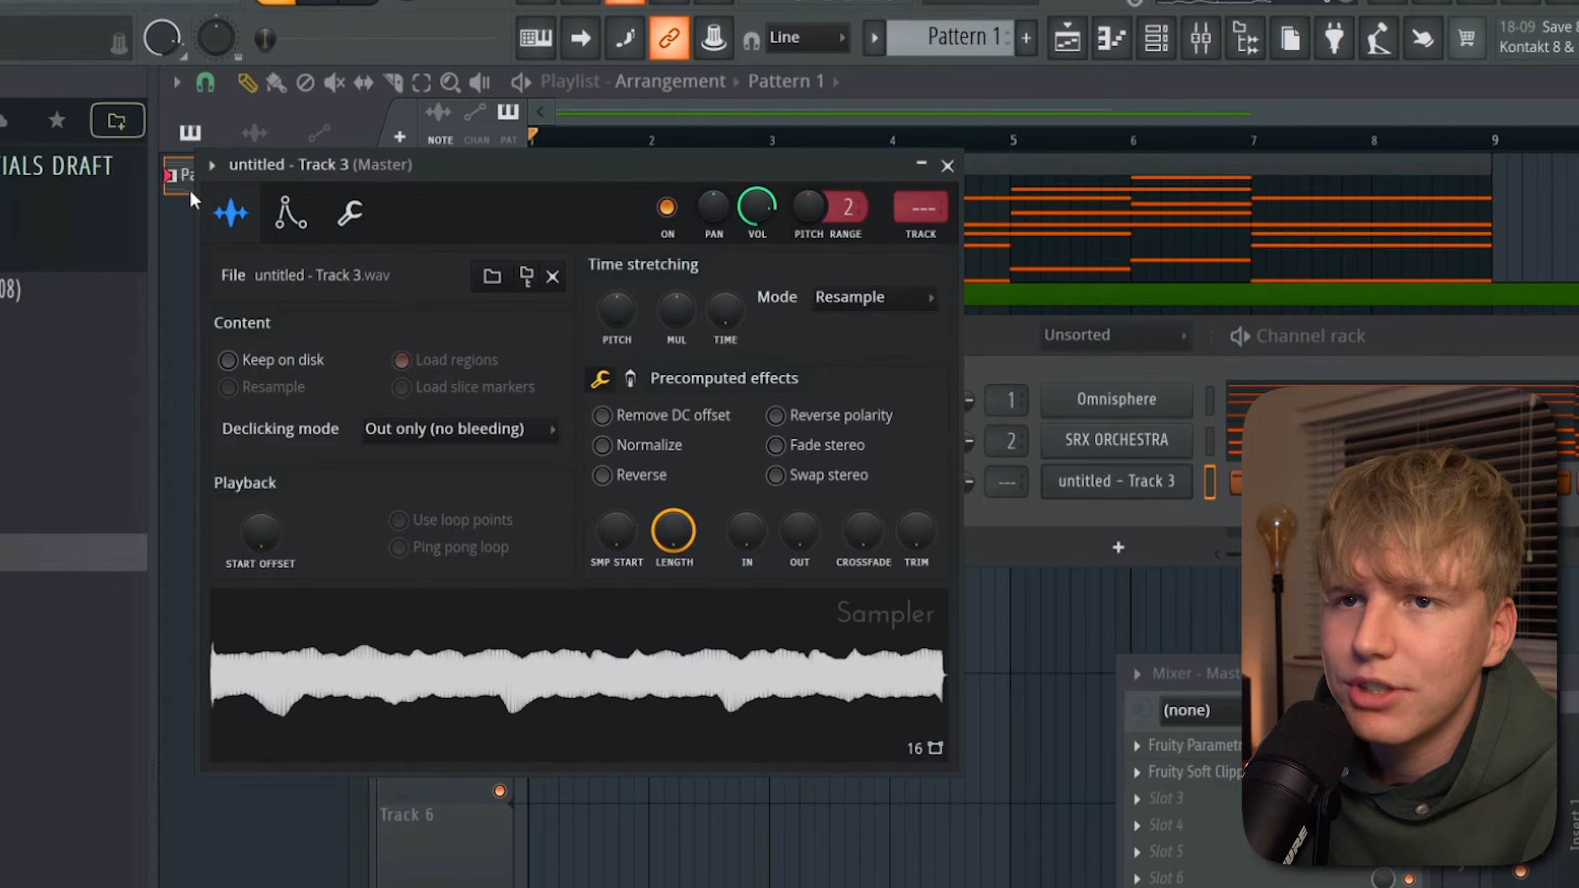
left_click(290, 213)
left_click_drag(285, 477, 330, 429)
left_click_drag(376, 477, 422, 522)
left_click_drag(487, 440, 300, 377)
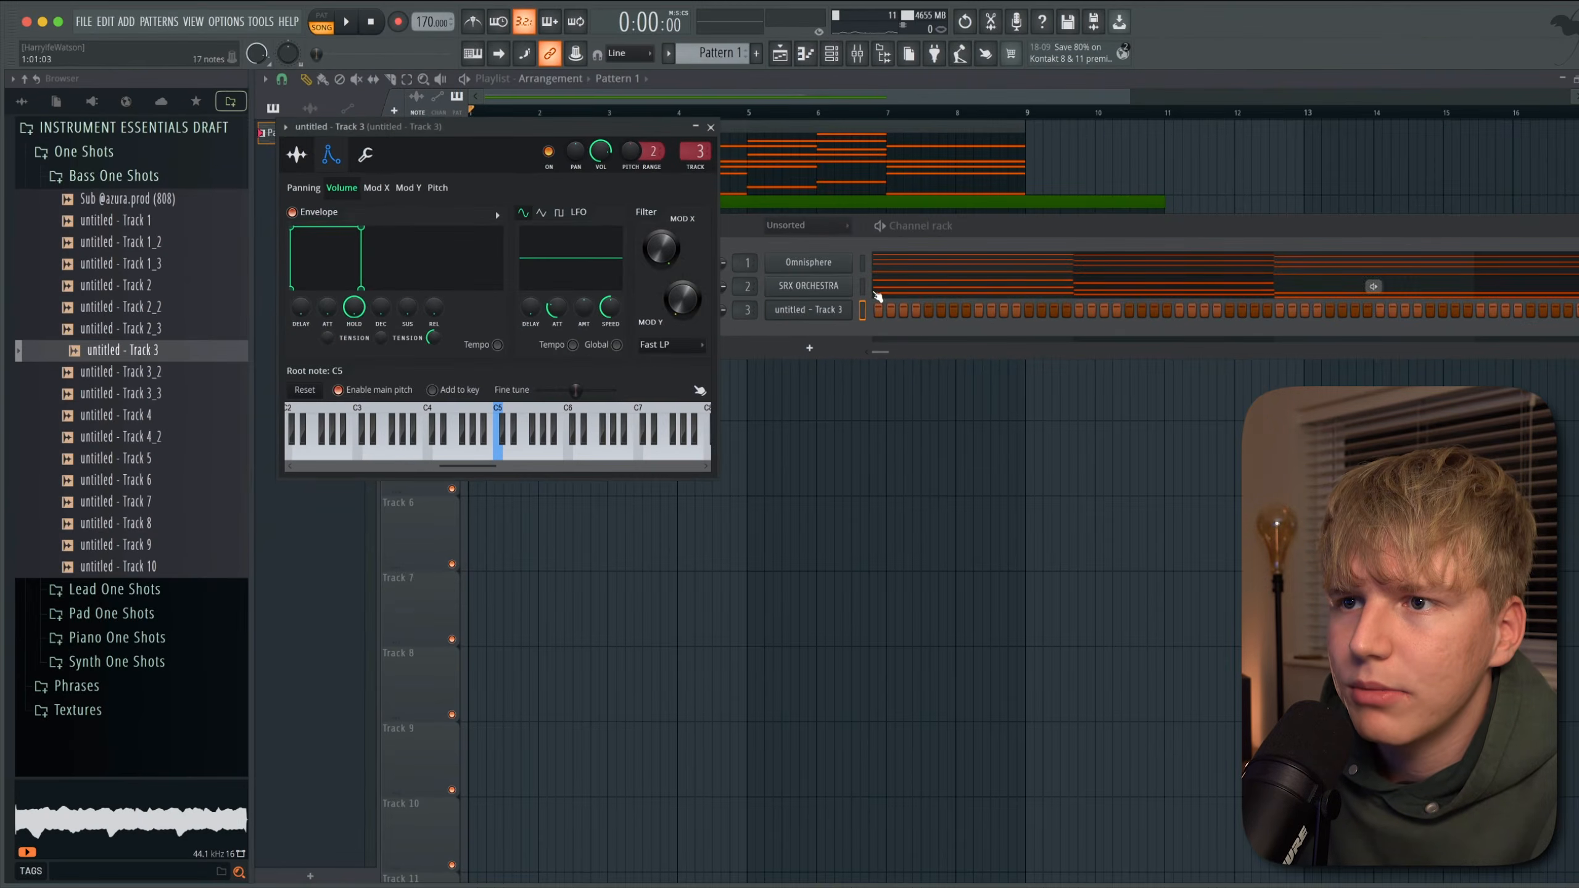
Enter the bass line for untitled - Track 3 in the piano roll as C#5, B4, A4, C#5, E5, A4 and select all notes.
left_click(840, 148)
right_click(995, 403)
left_click(1112, 411)
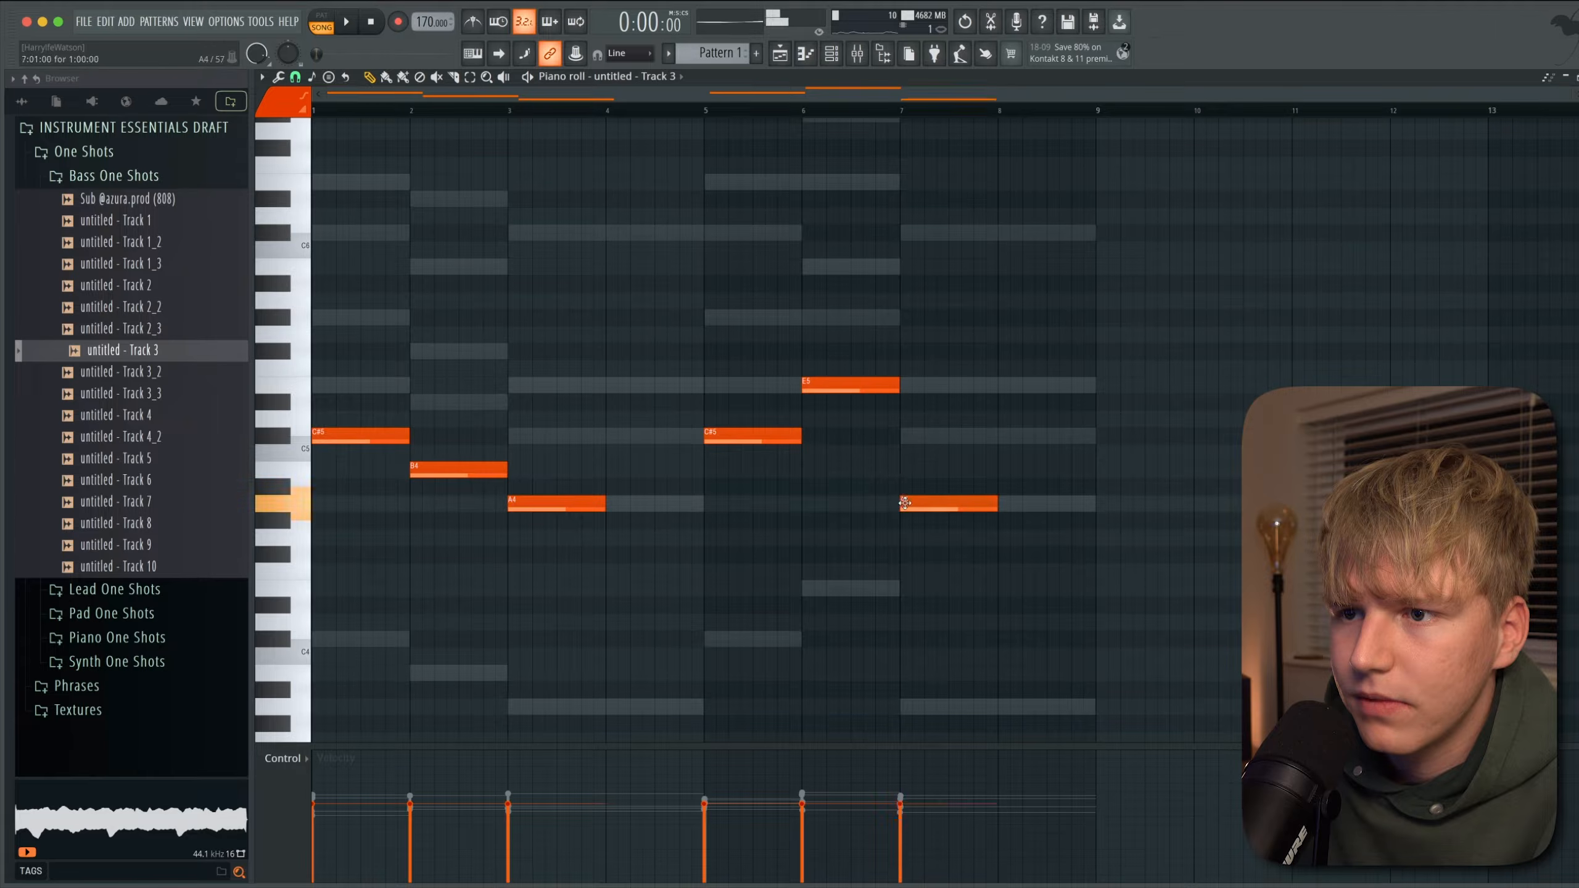
key("ctrl+a")
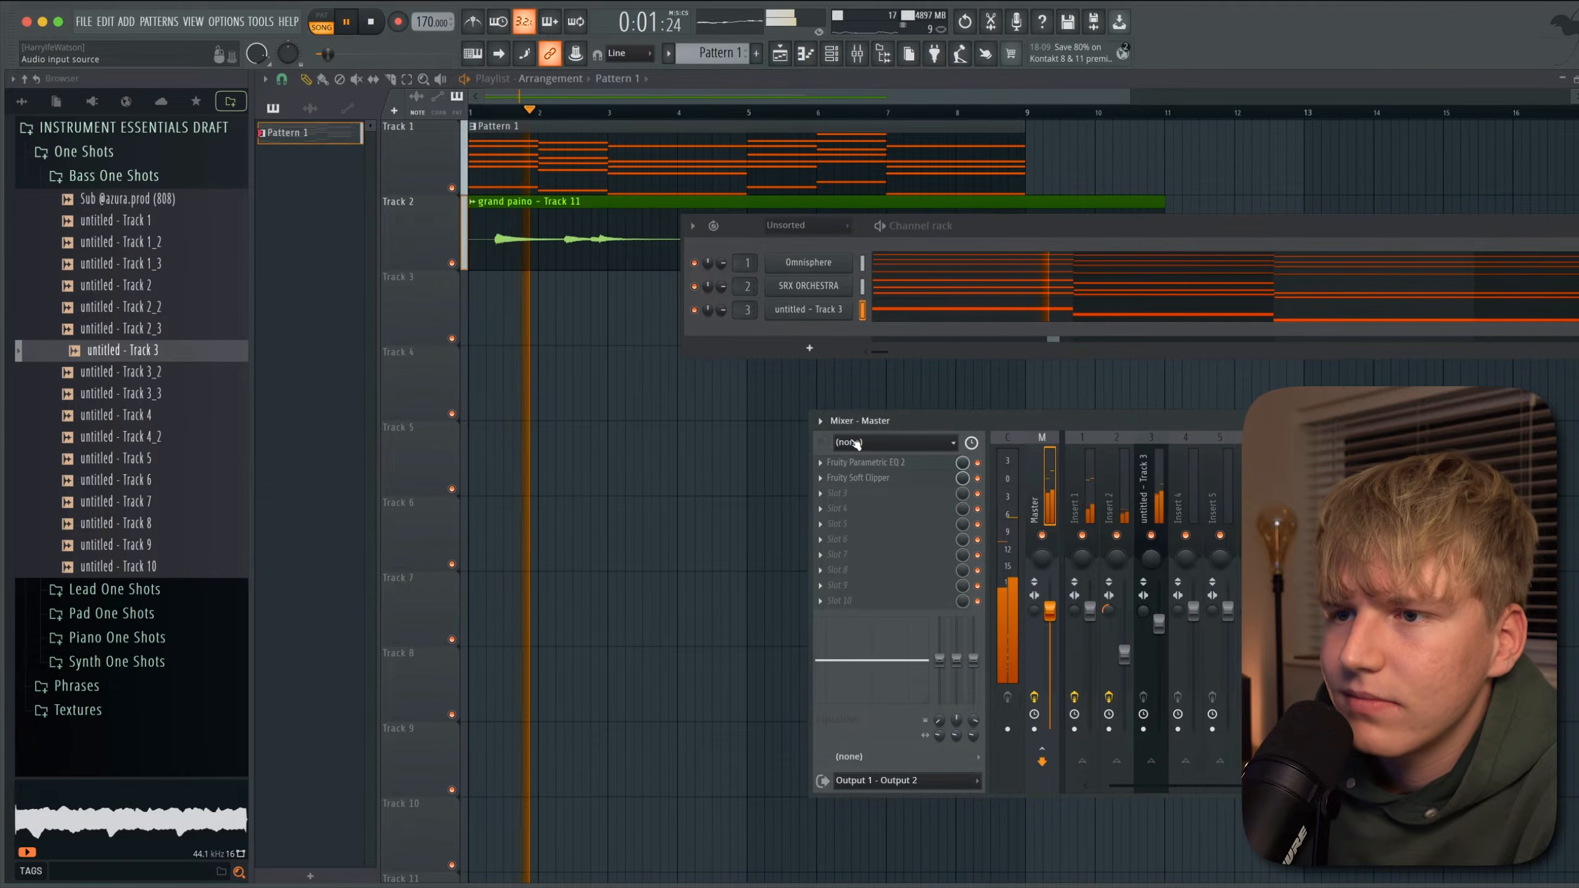
Open the Fruity Parametric EQ 2 on the master mixer track.
left_click(864, 464)
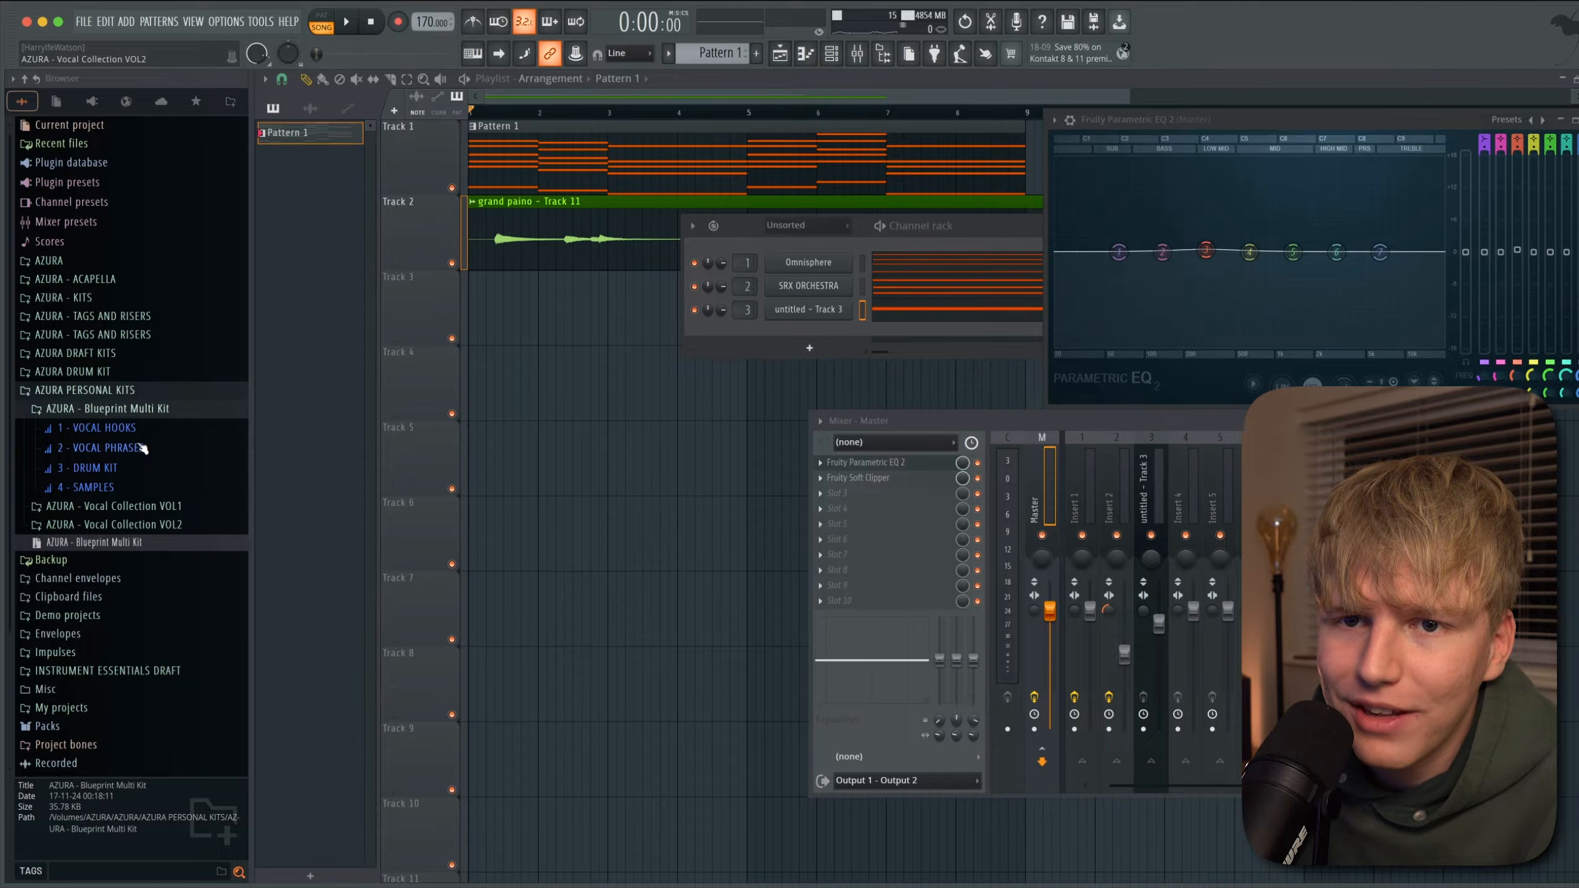
Place the A# minor Vocal Phrase 2 on playlist Track 3 at bars 1 and 5, and Vocal Phrase 3 on Track 4 at bars 4 and 8.
left_click(105, 448)
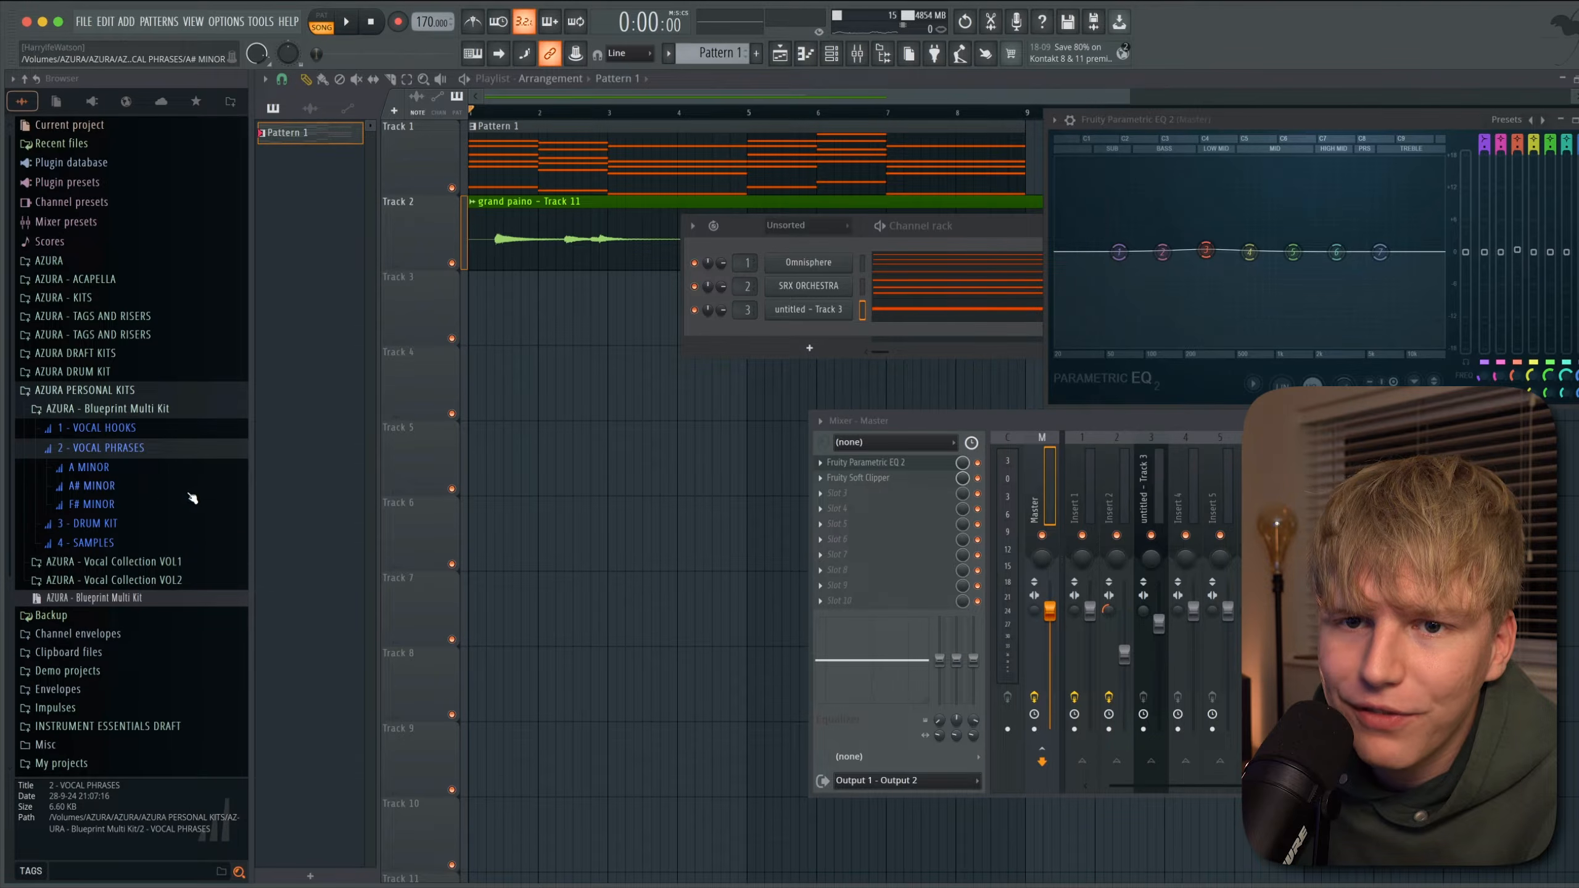
left_click(118, 487)
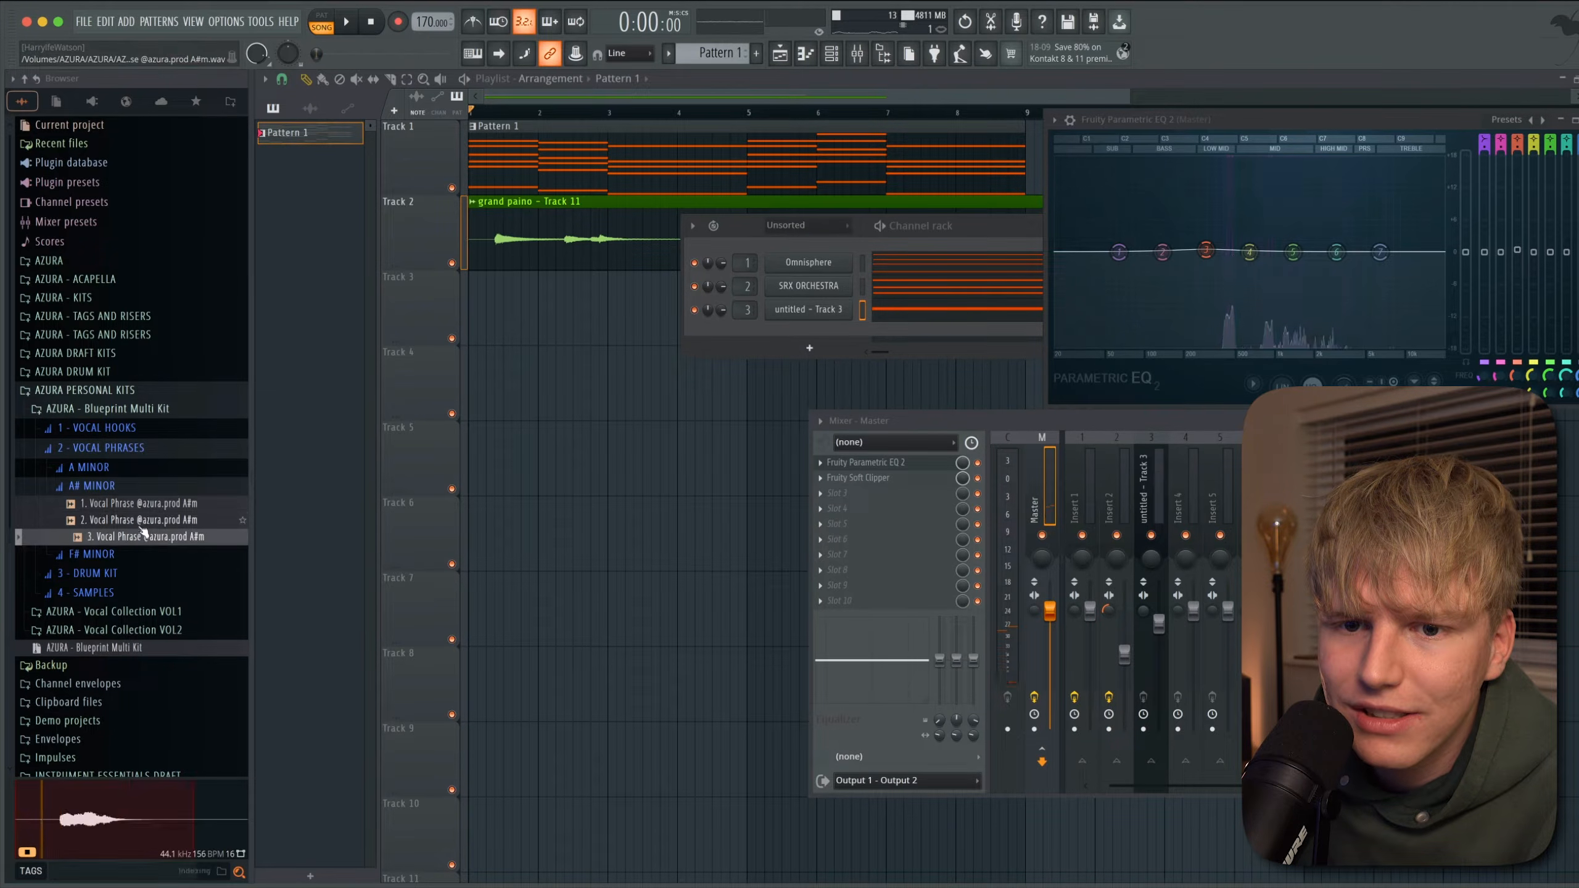
left_click_drag(623, 386, 623, 386)
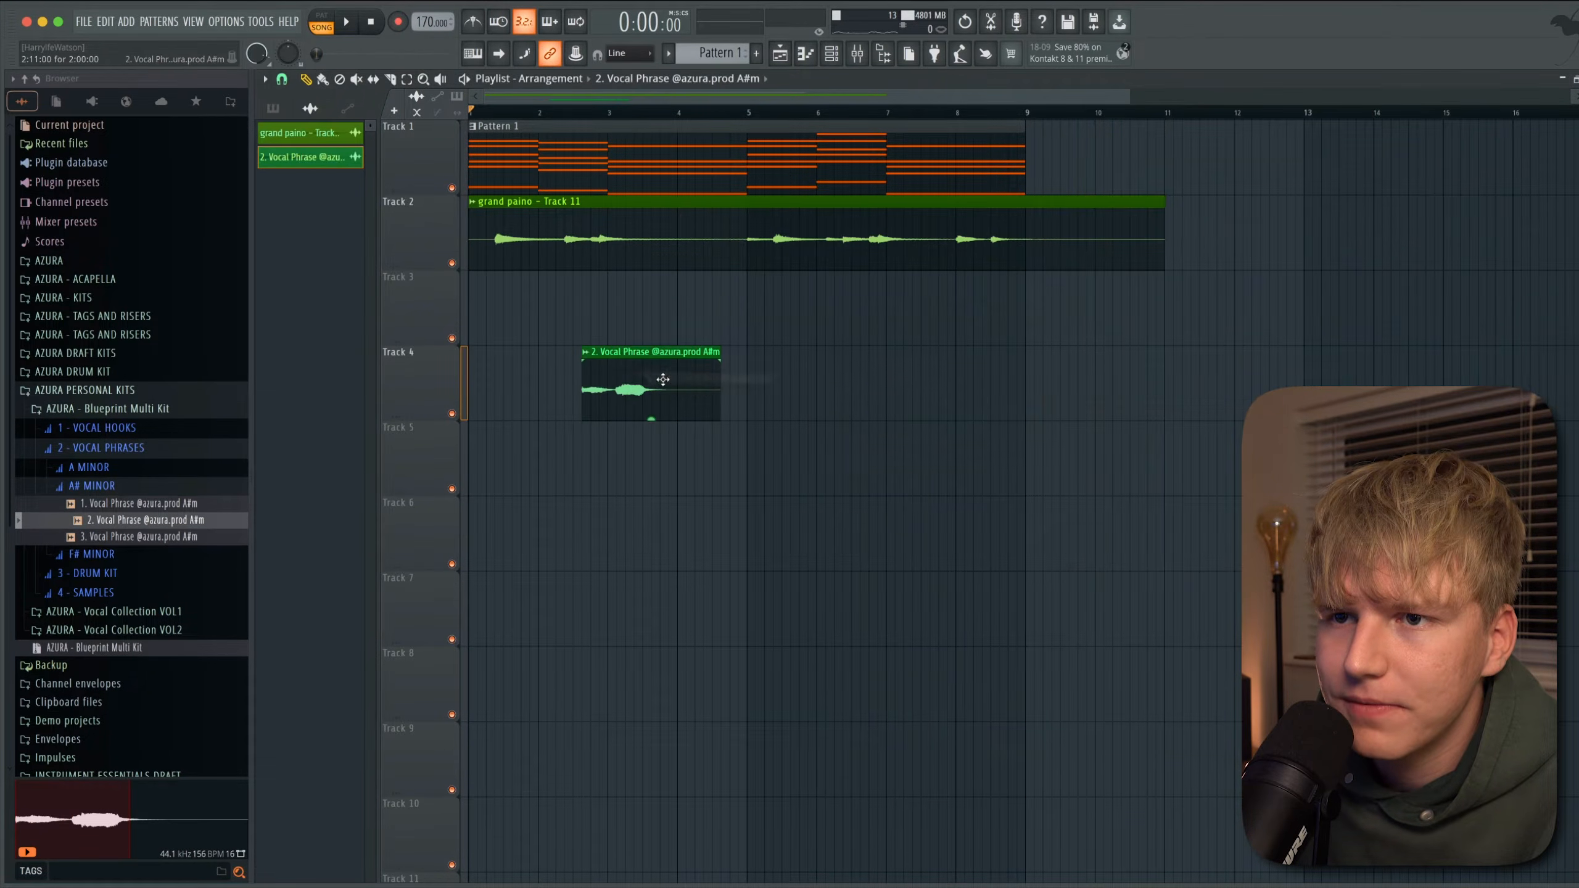
double_click(622, 386)
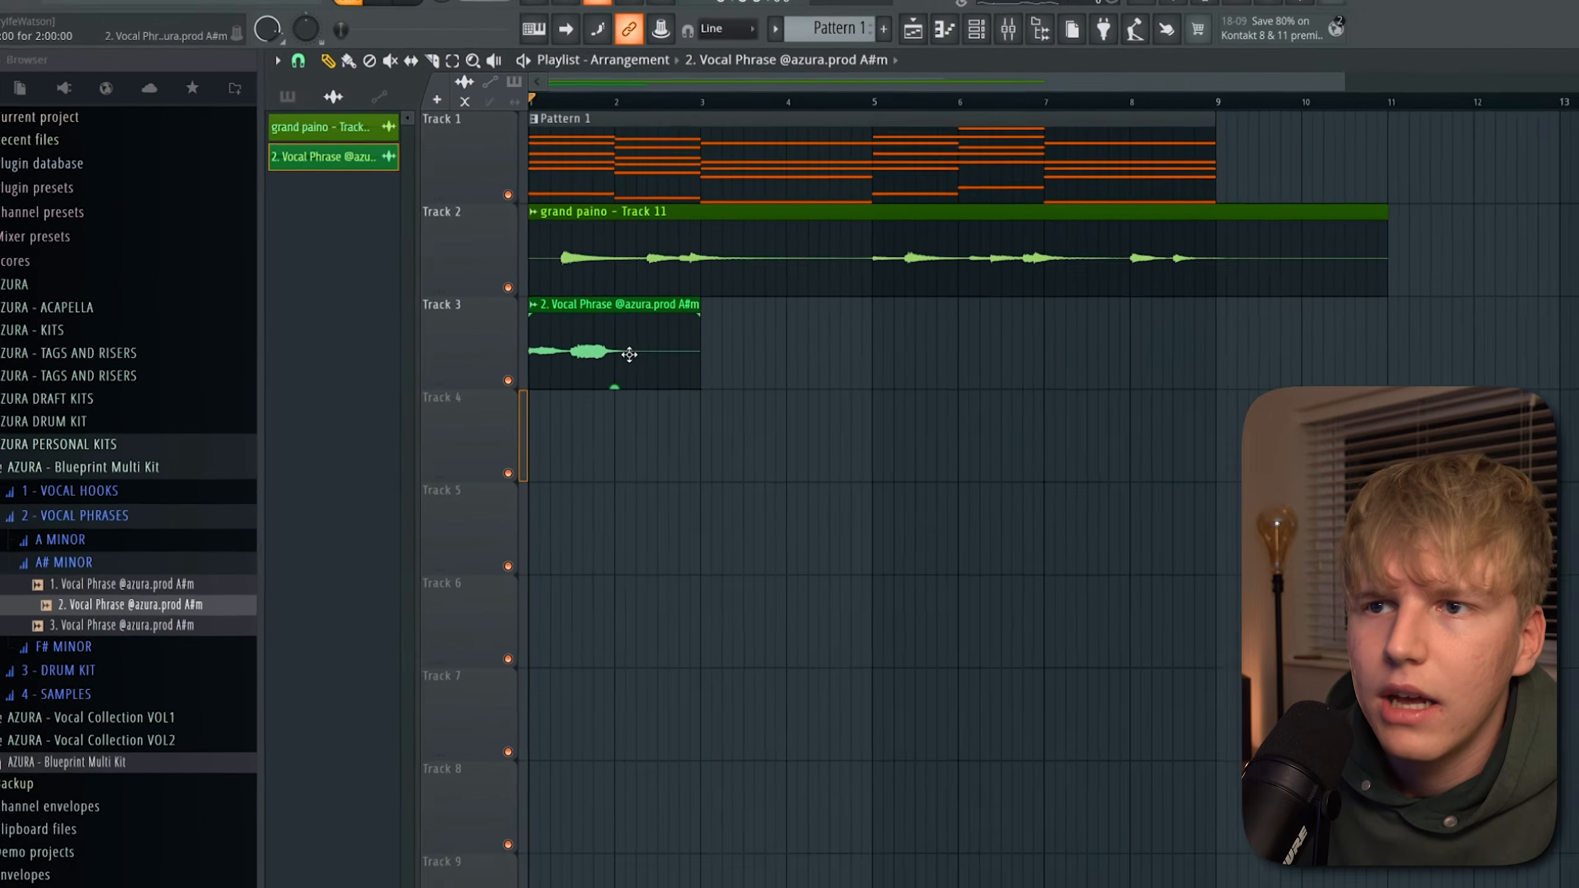
left_click_drag(801, 409, 1184, 408)
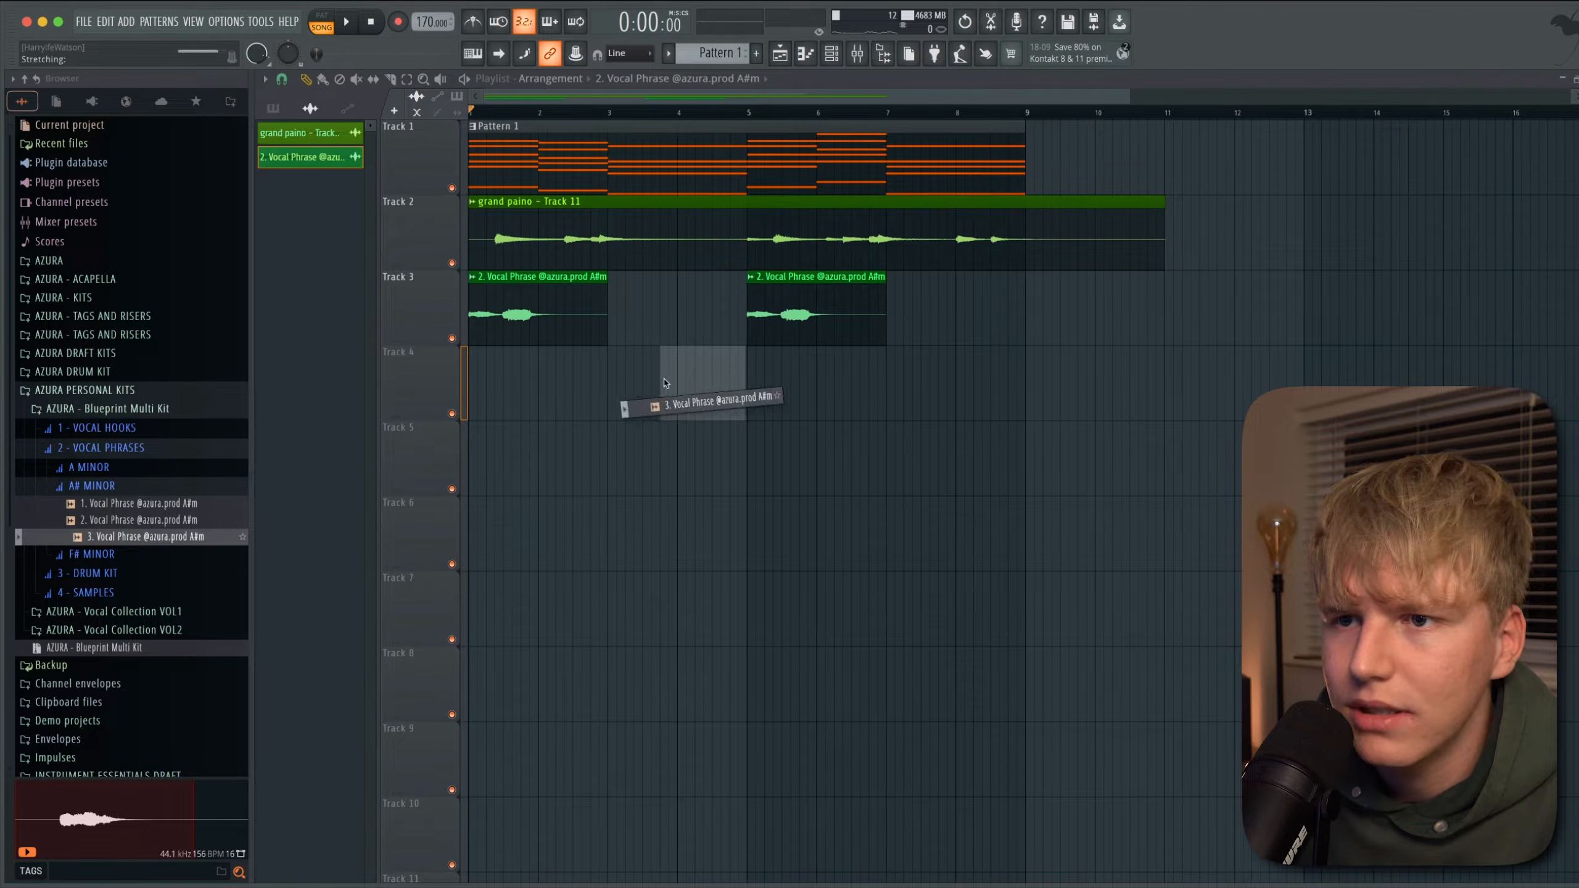
double_click(732, 374)
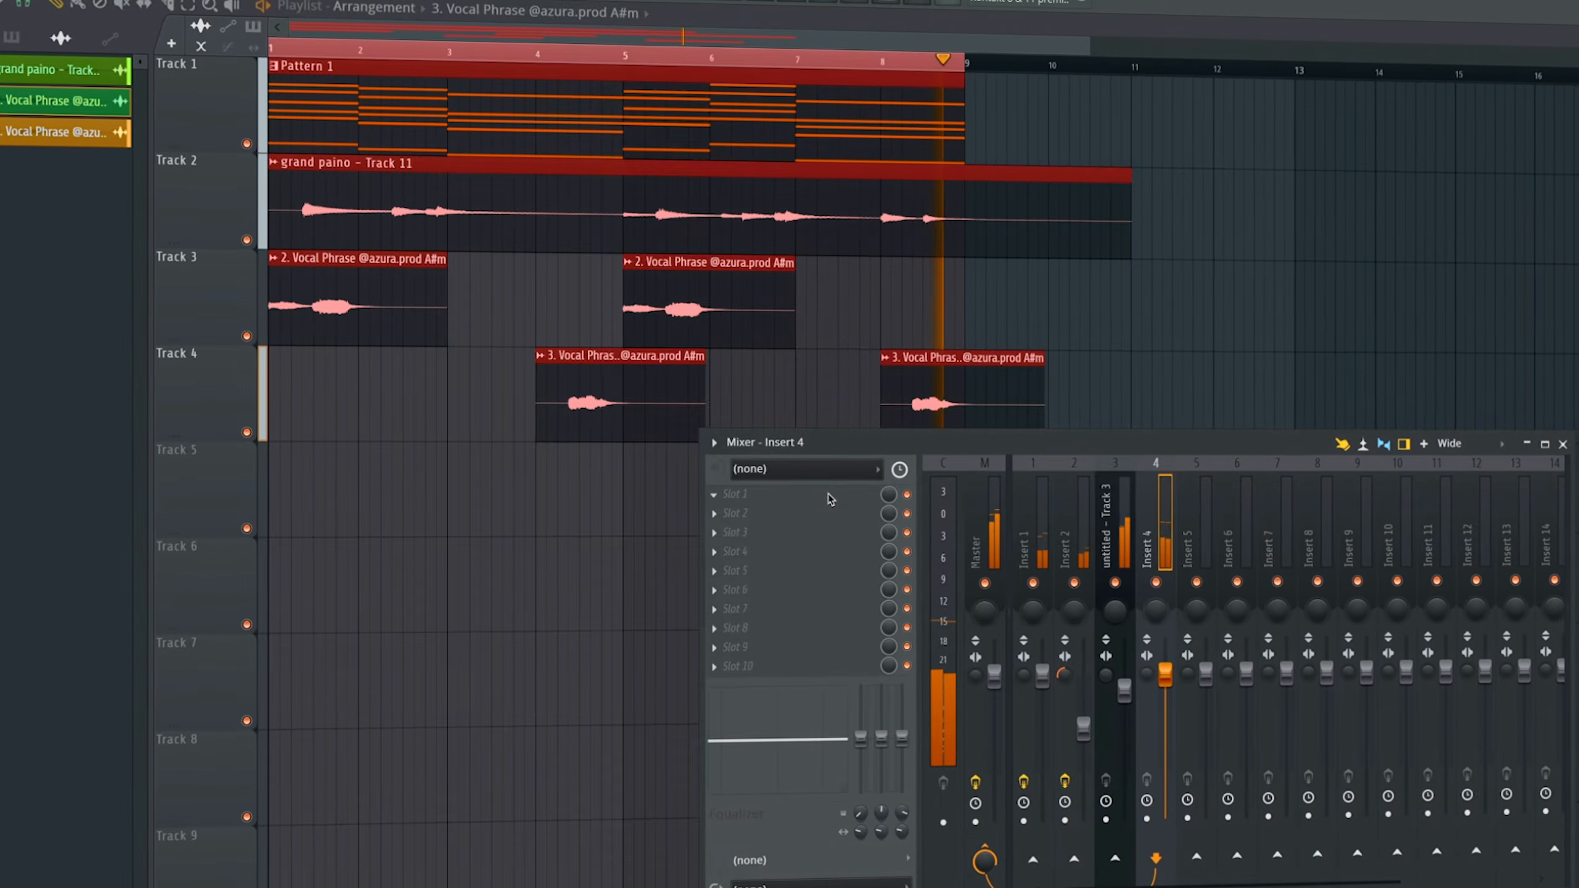
Add ValhallaVintageVerb to Insert 4 with color NOW, 51.6% mix, 1520 Hz high cut and 330 Hz low cut, followed by Kickstart 2 at 1/4.
left_click(754, 501)
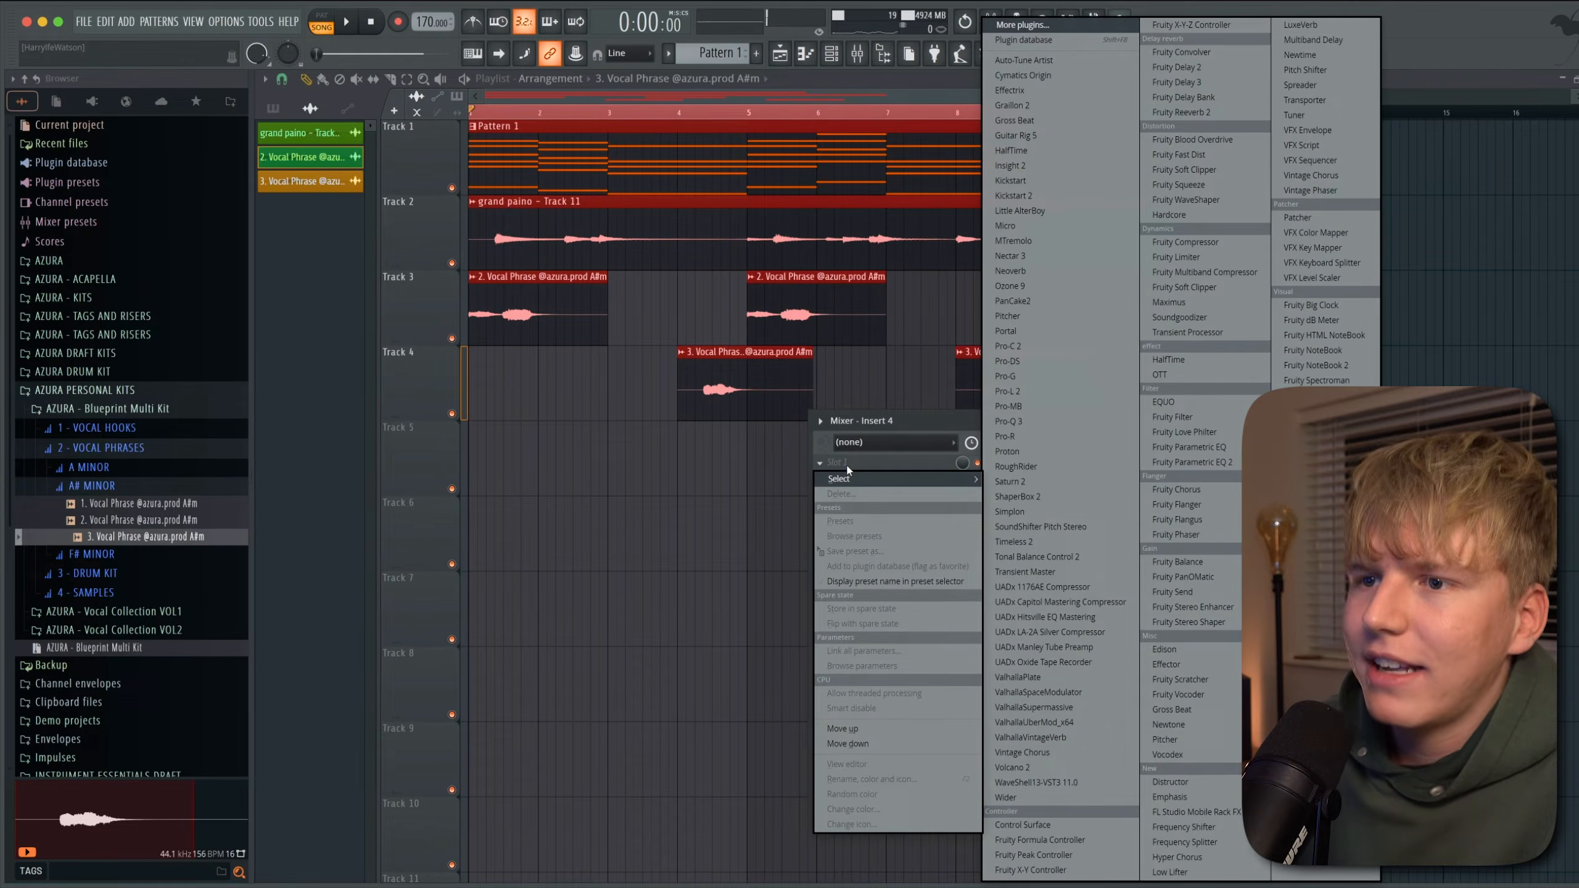
key("Escape")
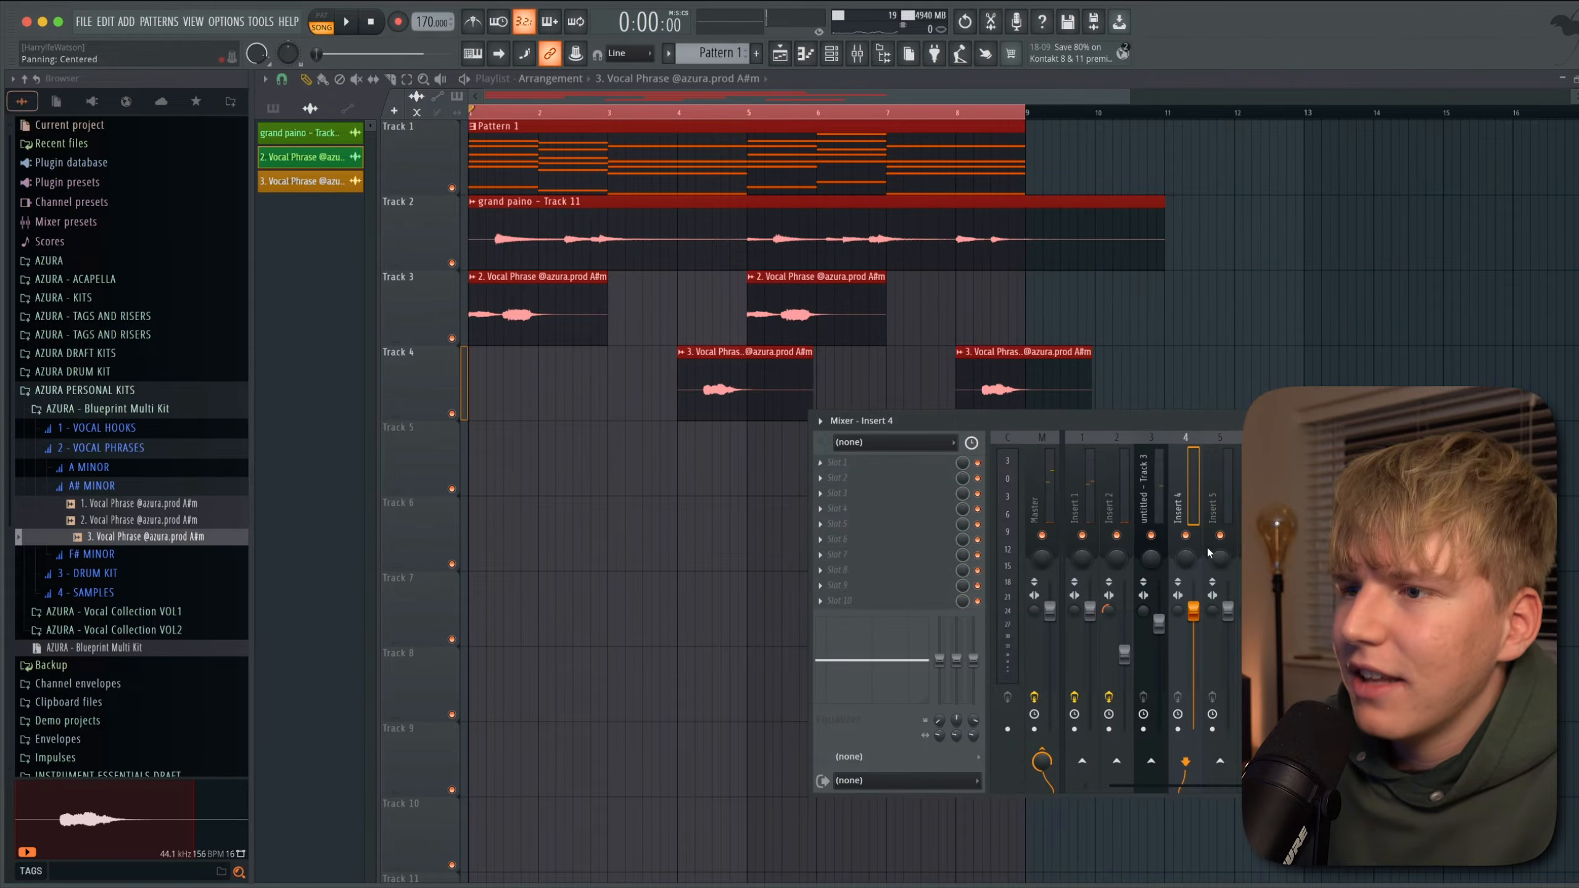
left_click(868, 461)
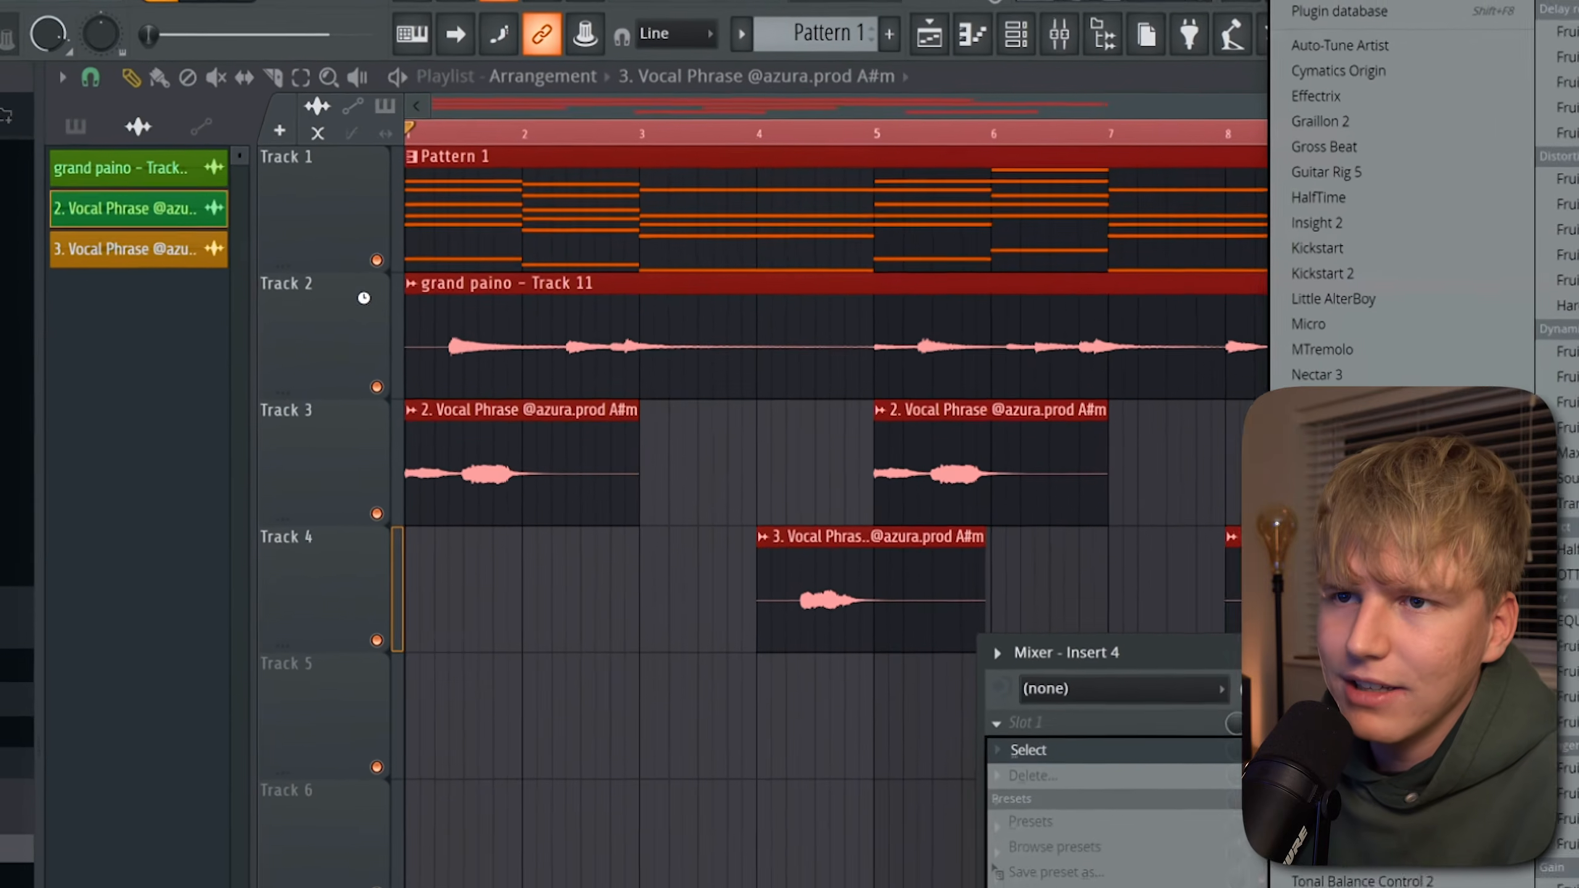
left_click(1030, 737)
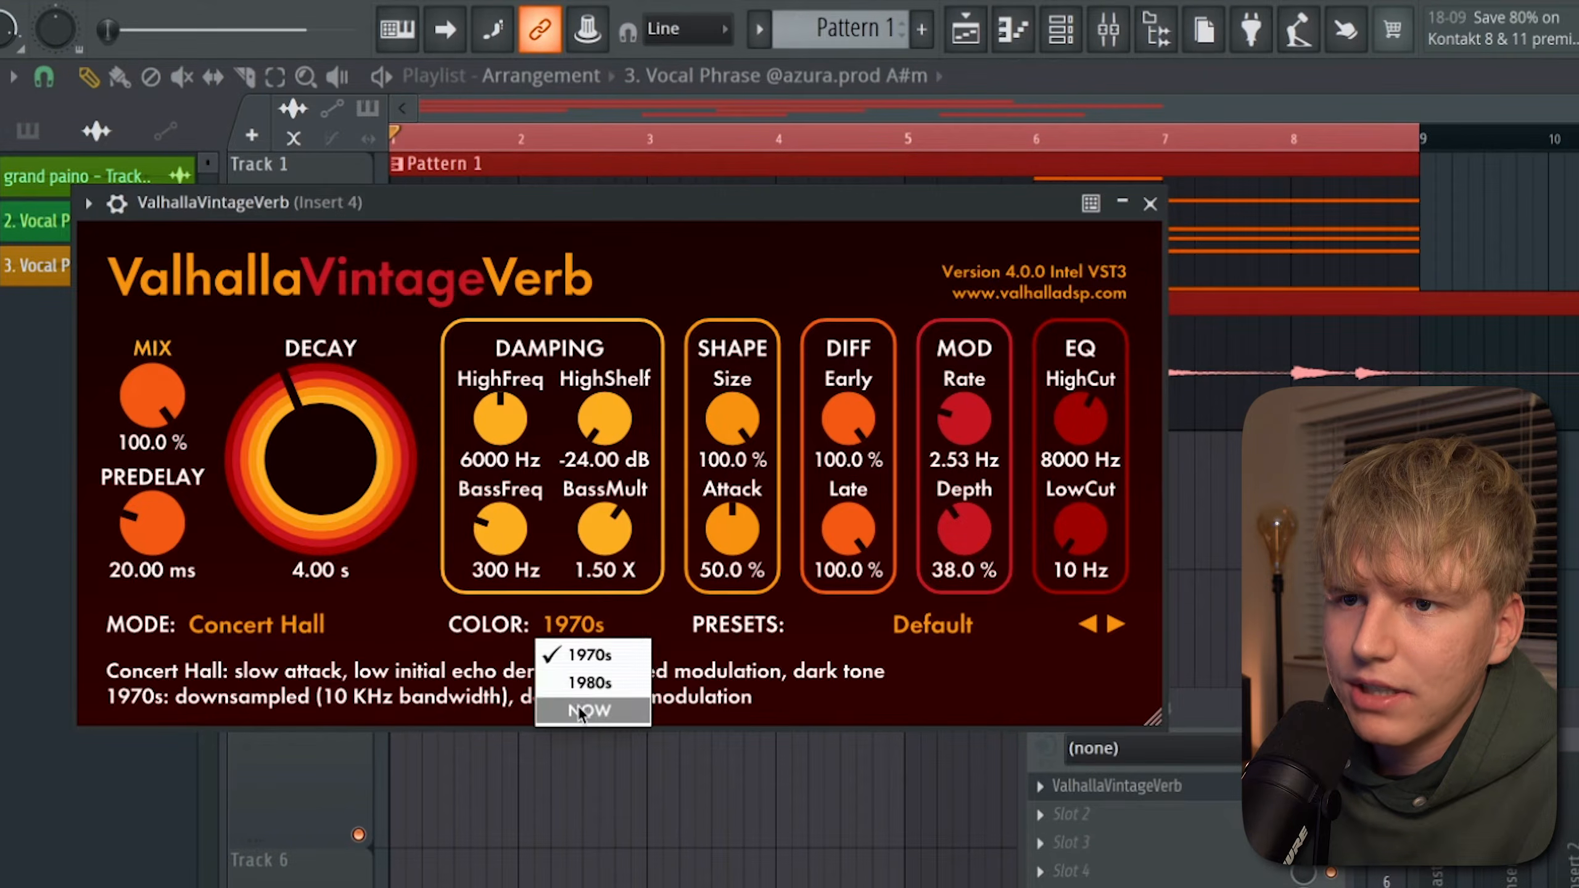
left_click(584, 706)
left_click_drag(151, 456, 156, 437)
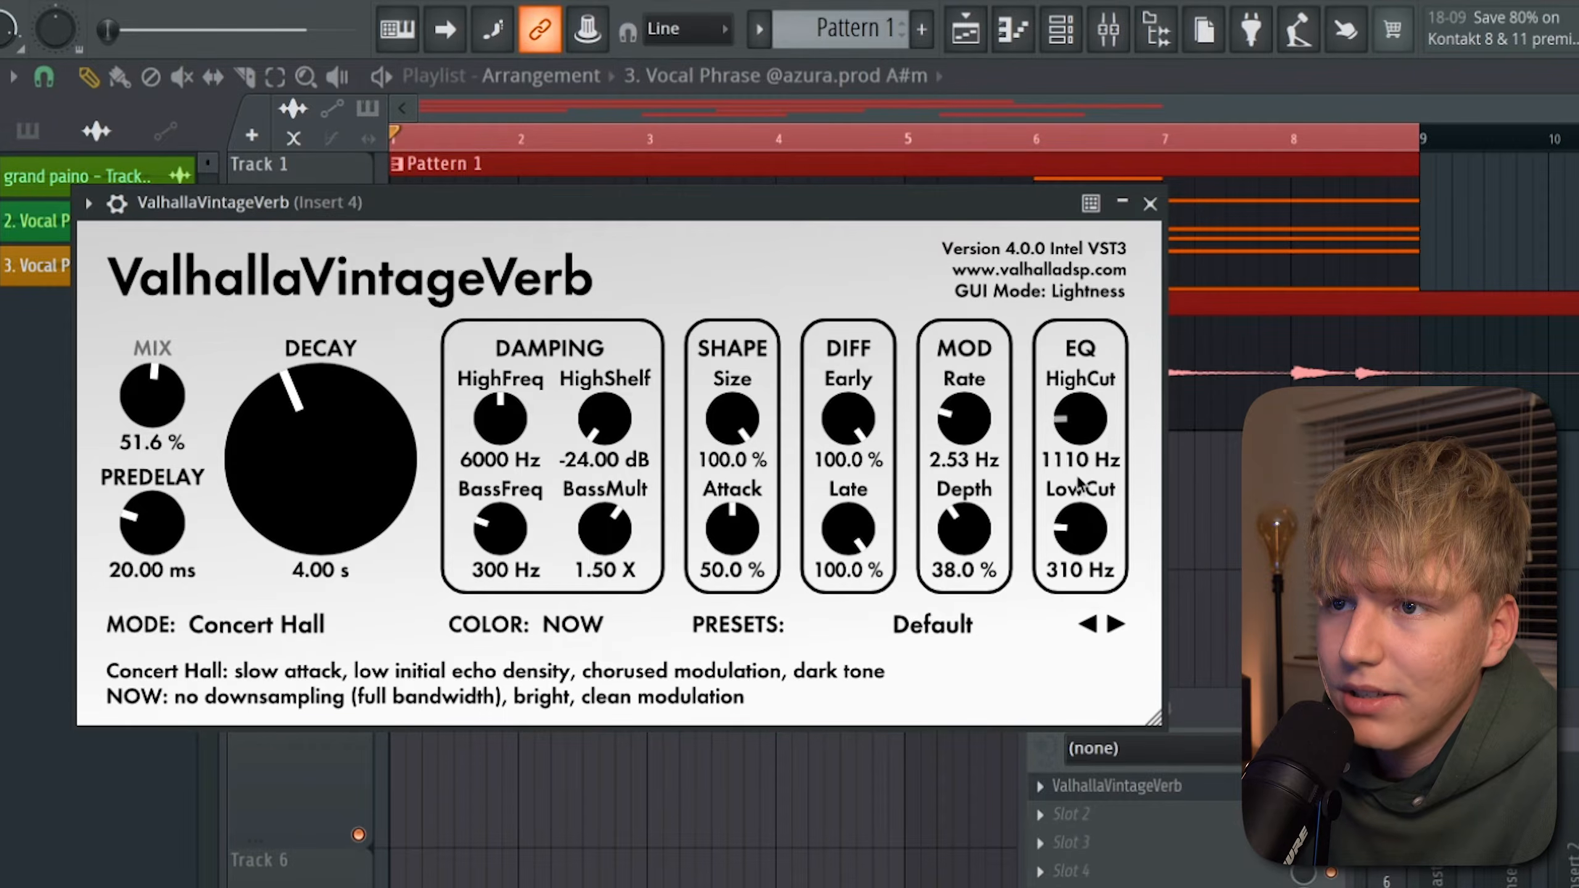
left_click_drag(131, 583, 132, 616)
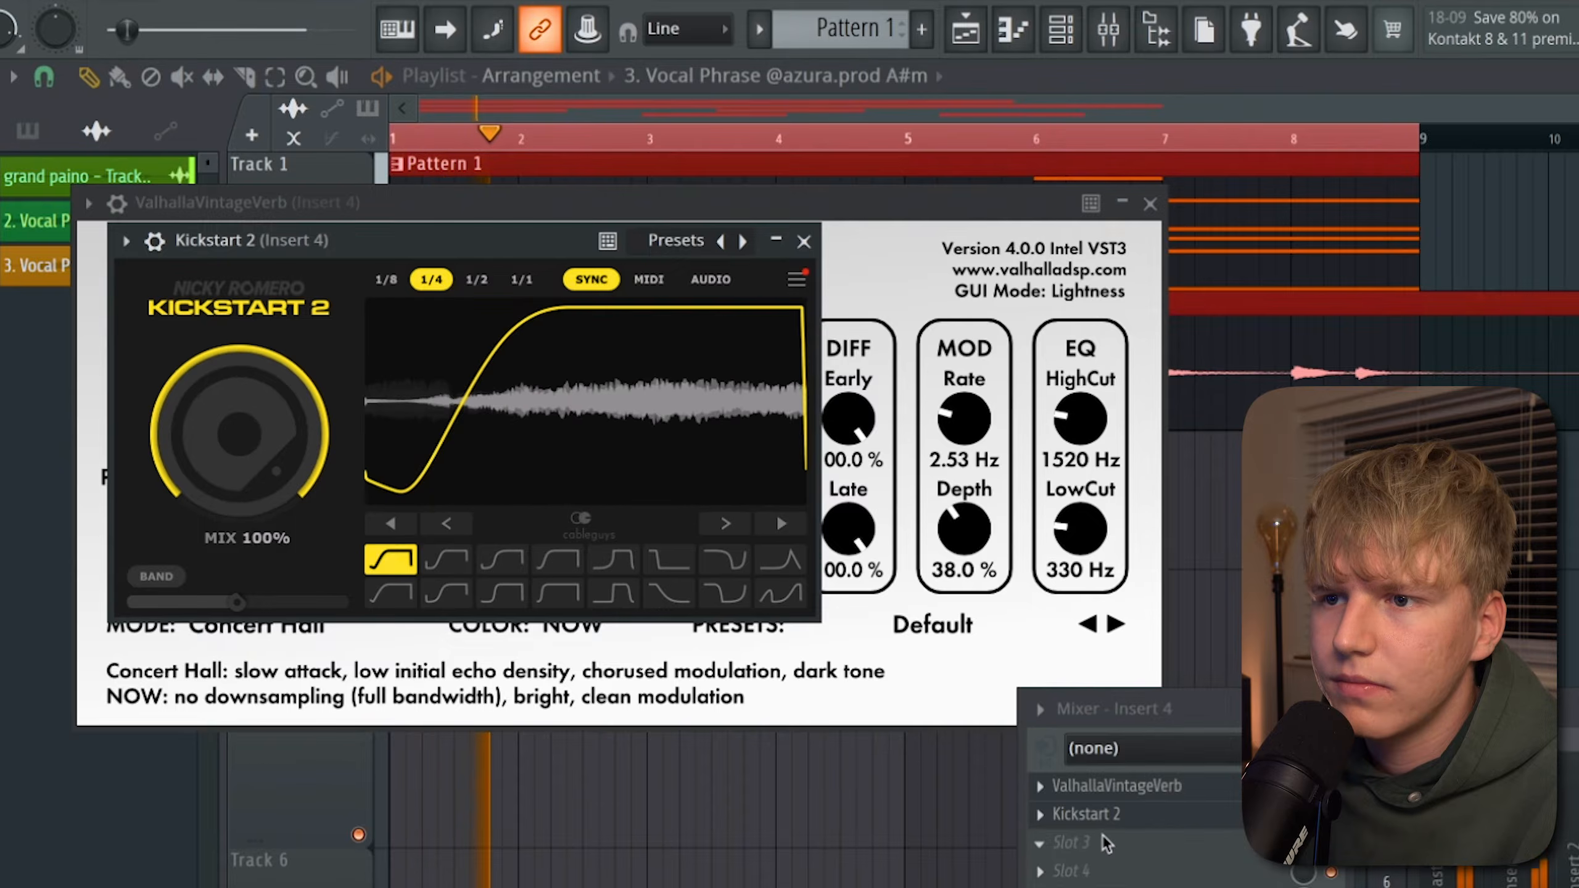
Add Fruity Parametric EQ 2 in slot 3 of Insert 4, load a low-and-high-cut preset and raise its low cut to about 200 Hz.
left_click(1071, 842)
mouse_move(1074, 872)
left_click(1430, 622)
key("space")
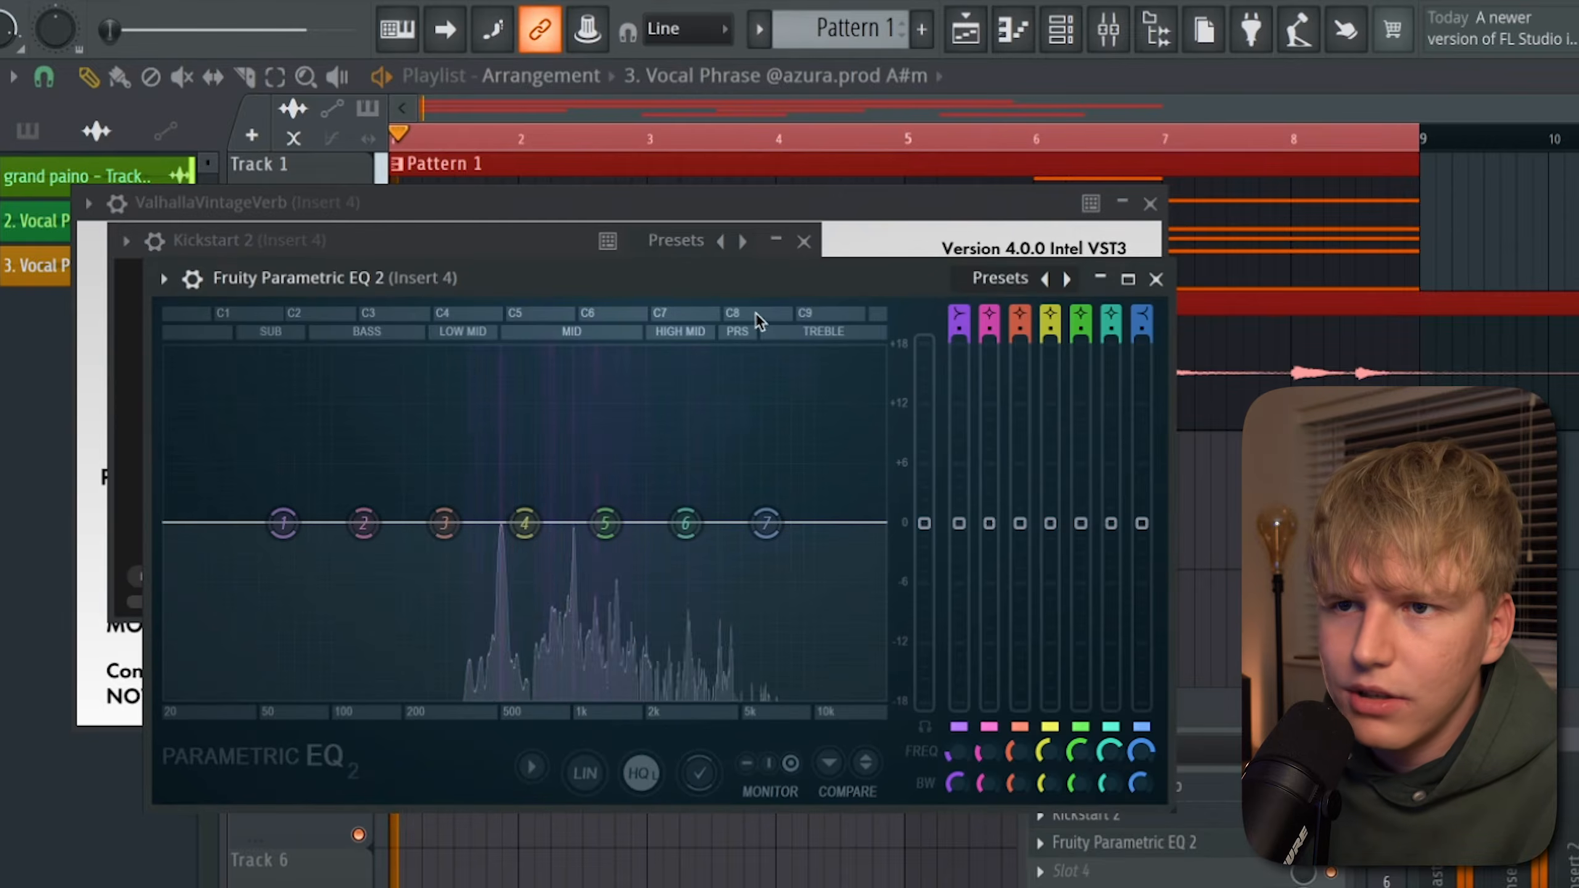
left_click(1015, 277)
left_click(1076, 375)
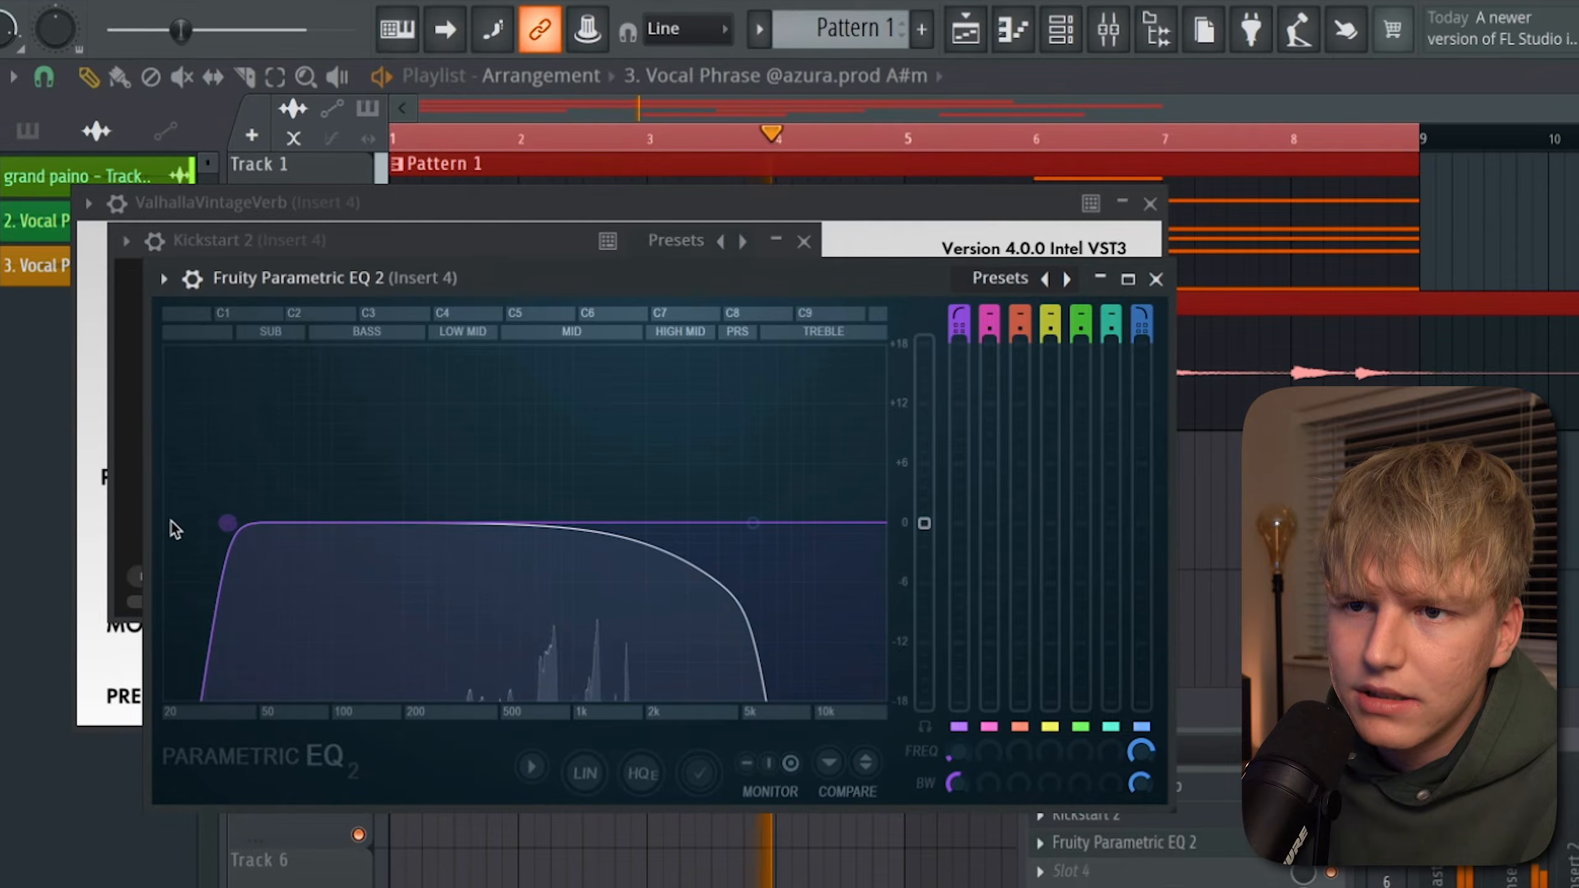
left_click_drag(238, 524, 429, 522)
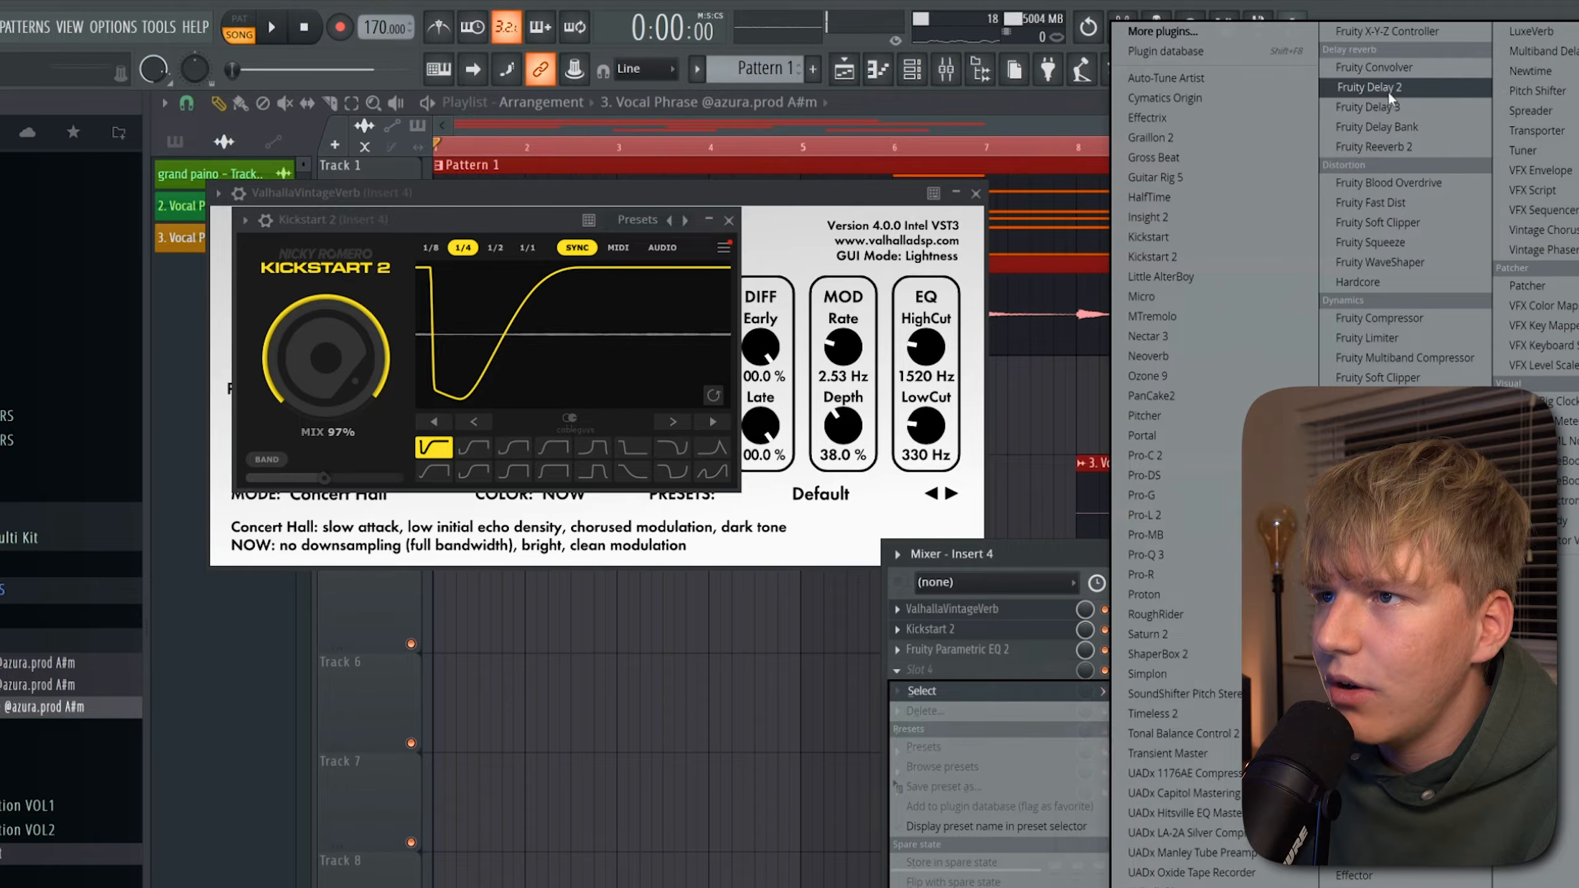
Add Fruity Delay 2 in slot 4 of Insert 4 and slightly lower that mixer track's volume.
left_click(1386, 90)
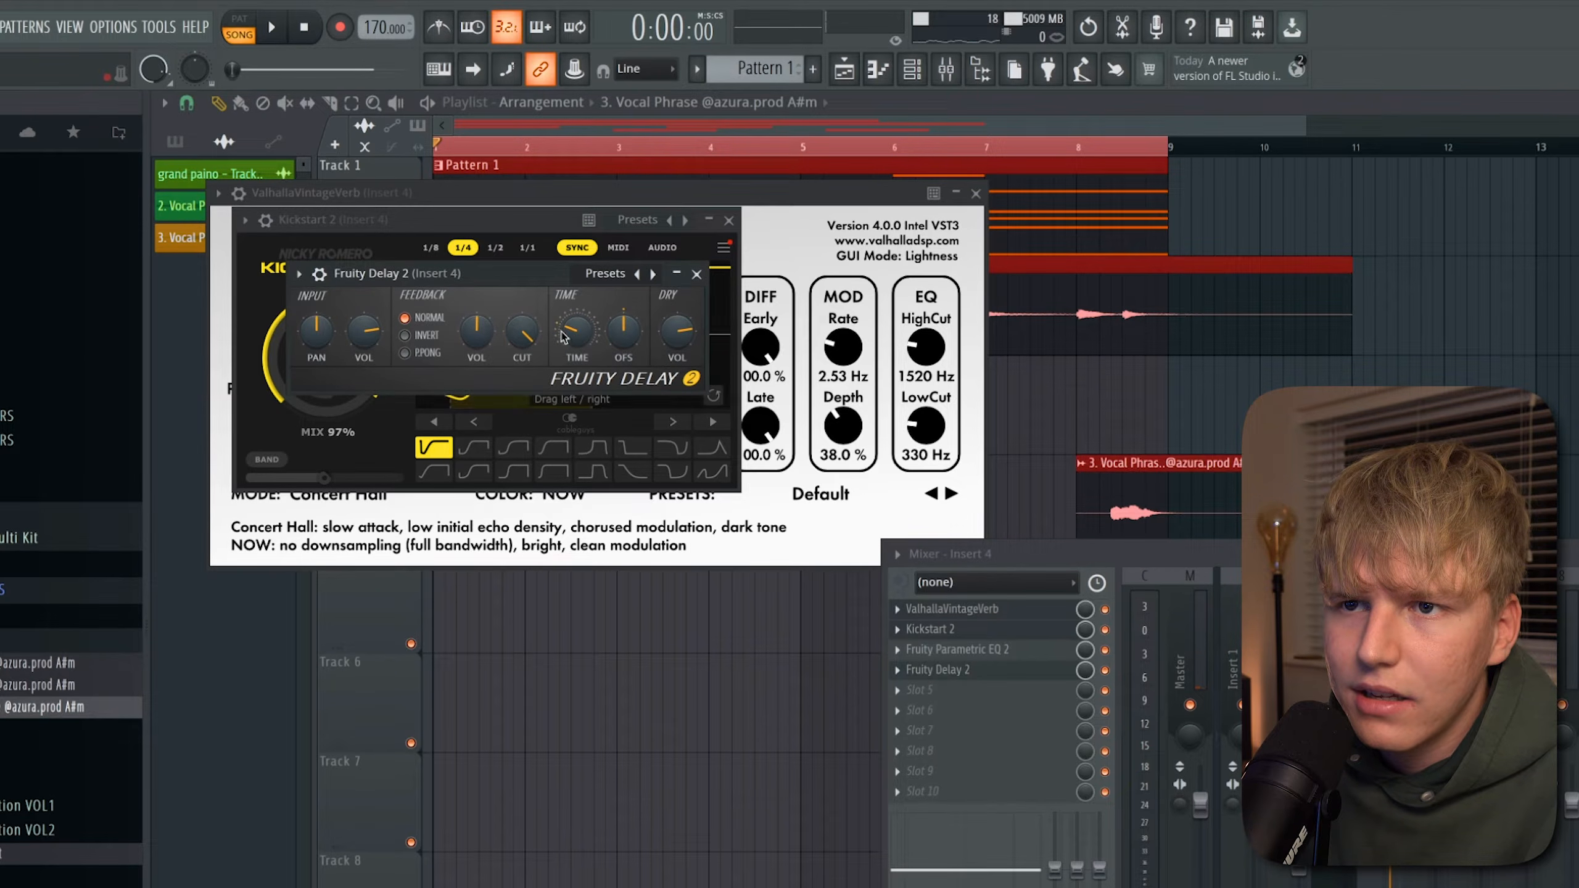
key("Escape")
key("space")
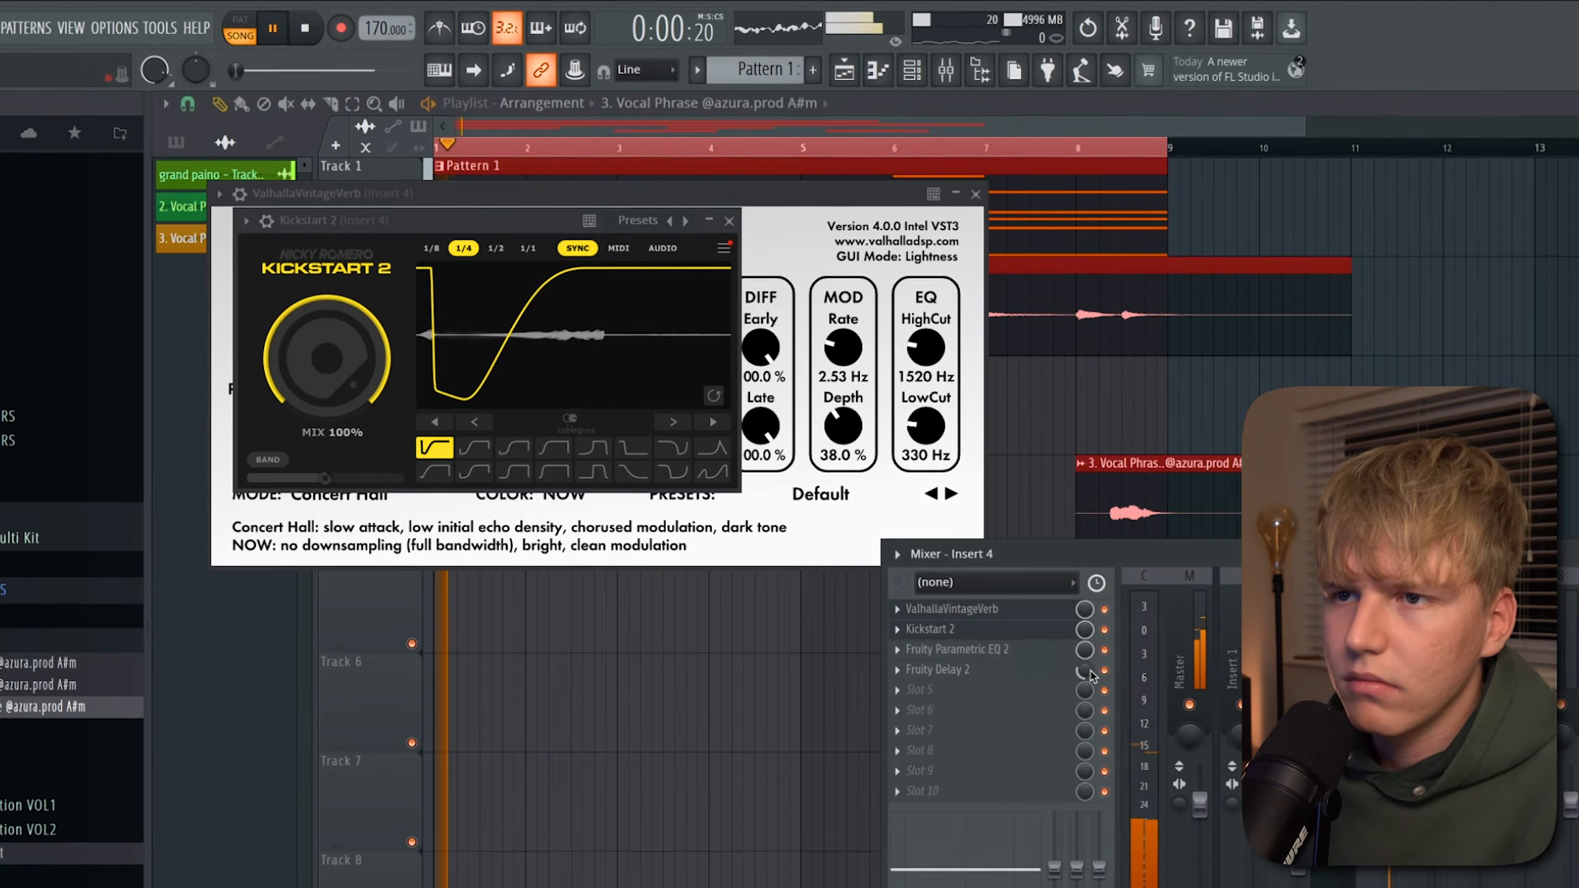
left_click(728, 220)
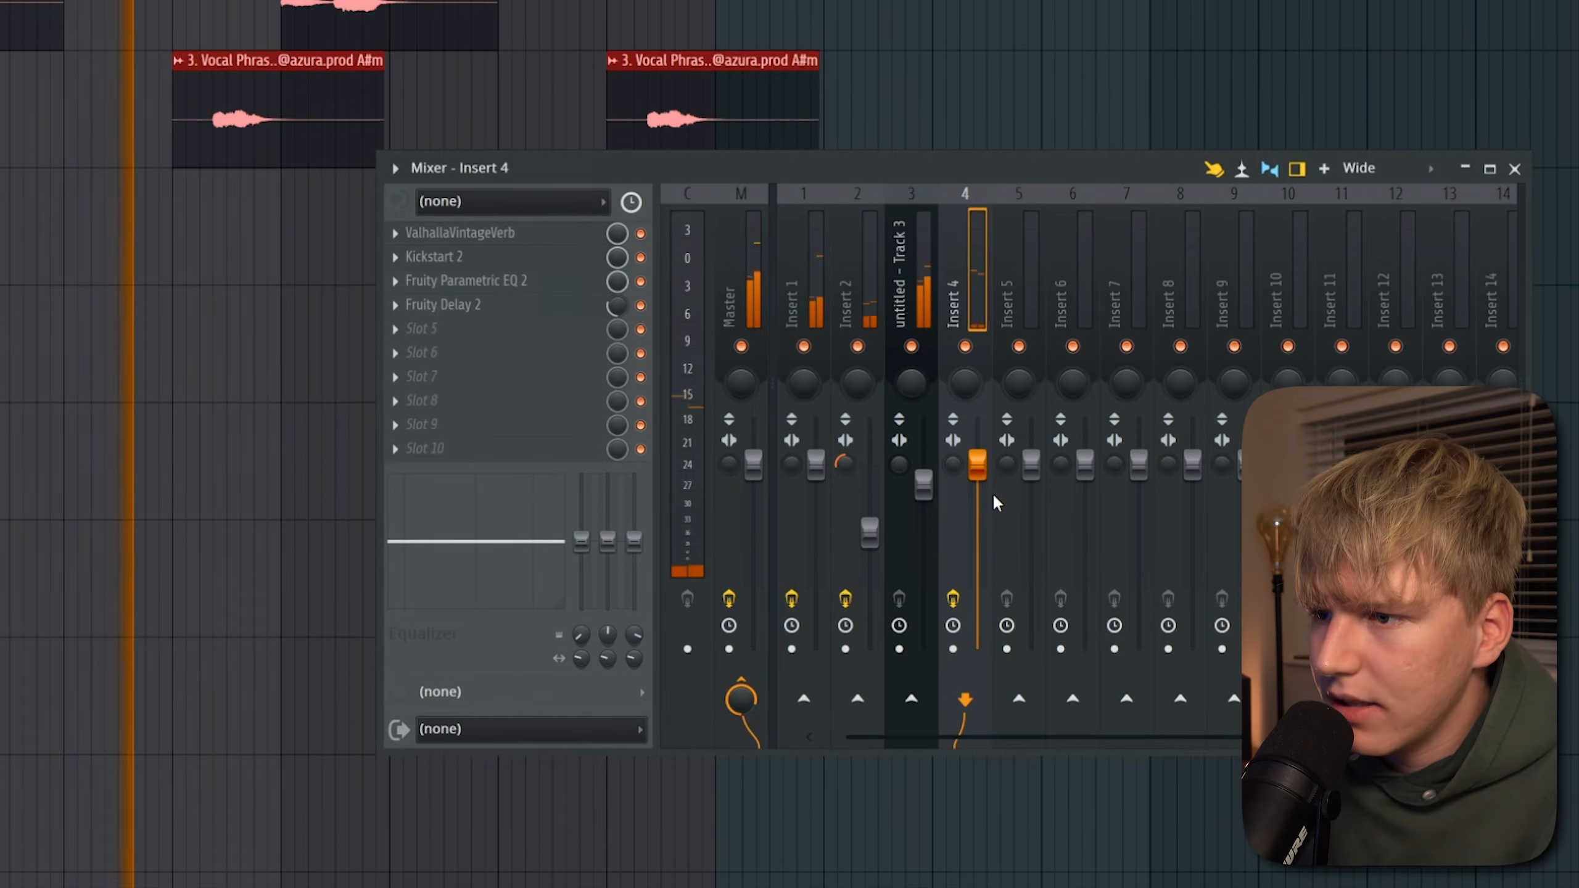
left_click_drag(977, 465, 976, 476)
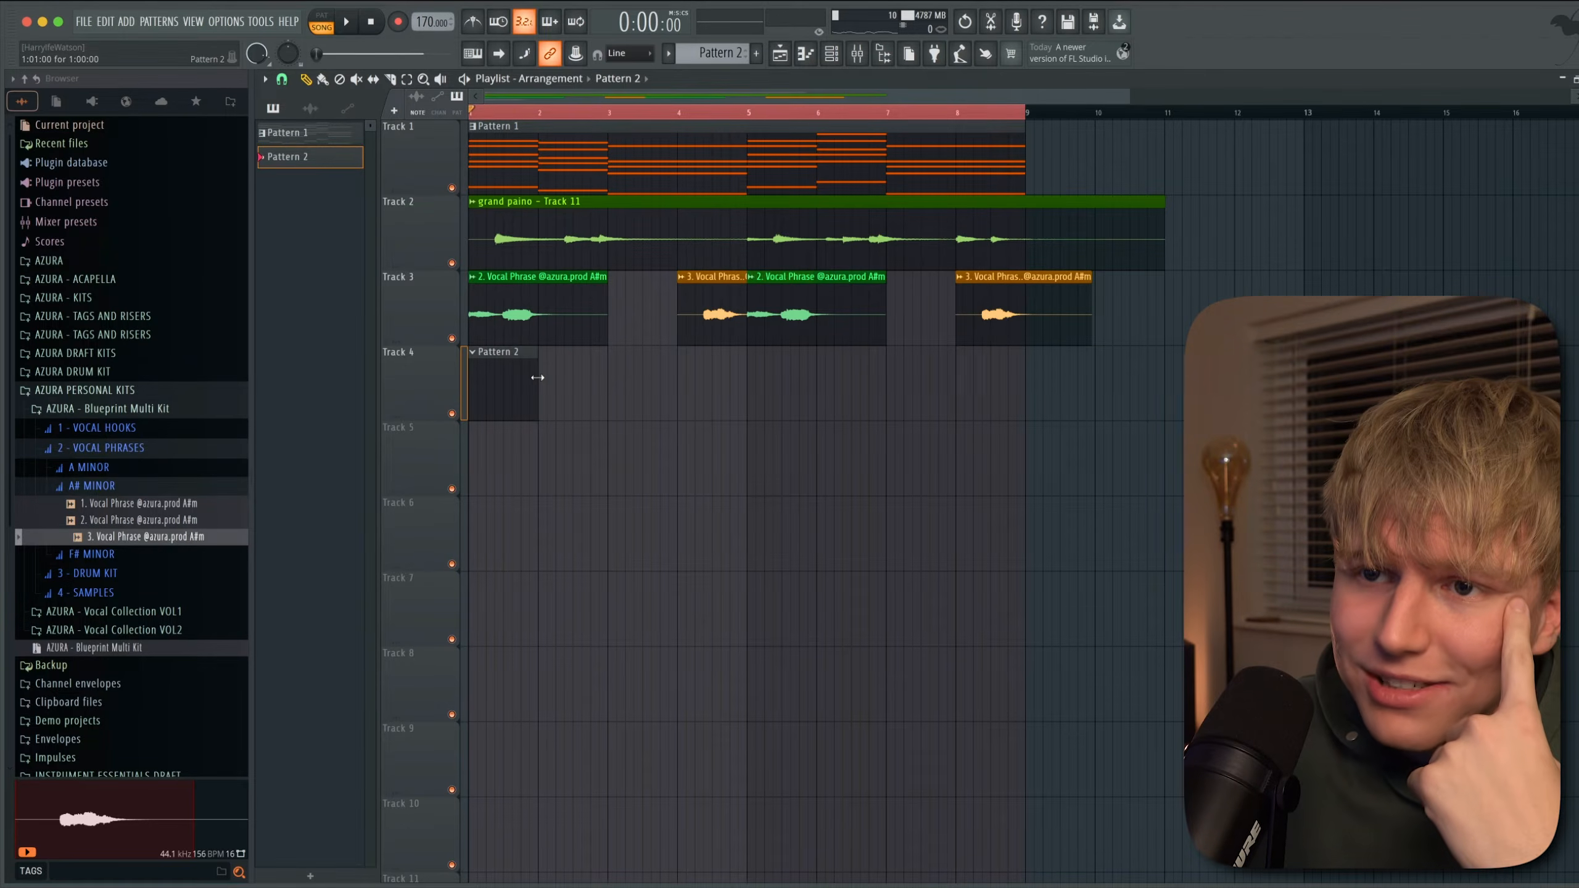
Extend the Pattern 2 clip on playlist Track 4 to end at bar 9 and open the channel rack.
left_click_drag(537, 377, 1049, 362)
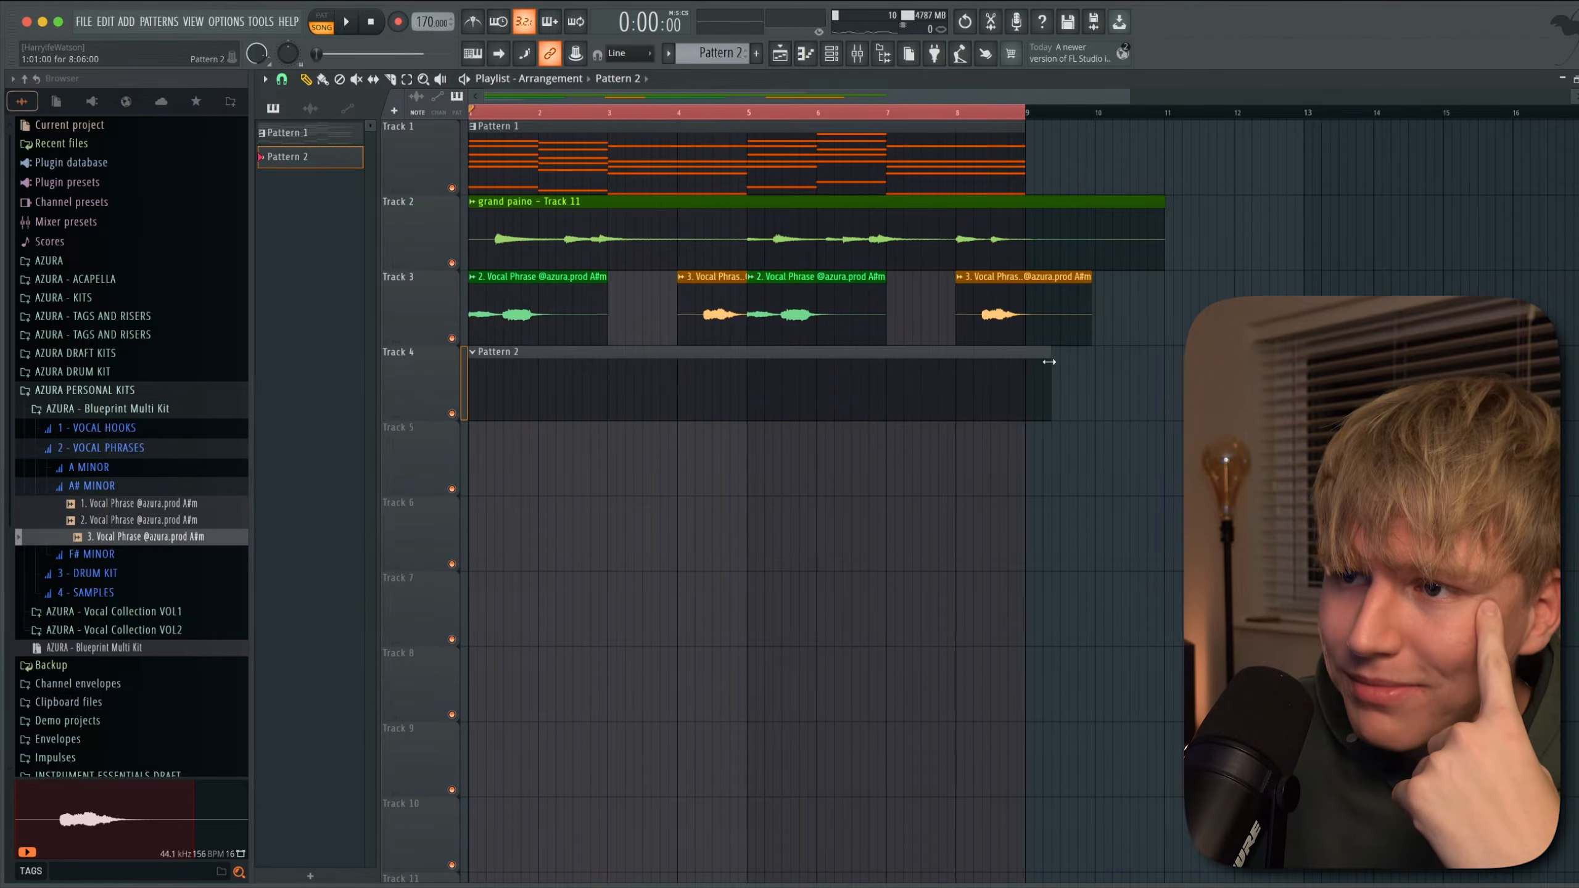
key("F6")
Audition the claps in the Blueprint Multi Kit's drum kit and add the Crisp clap to the channel rack as a new channel.
left_click(102, 448)
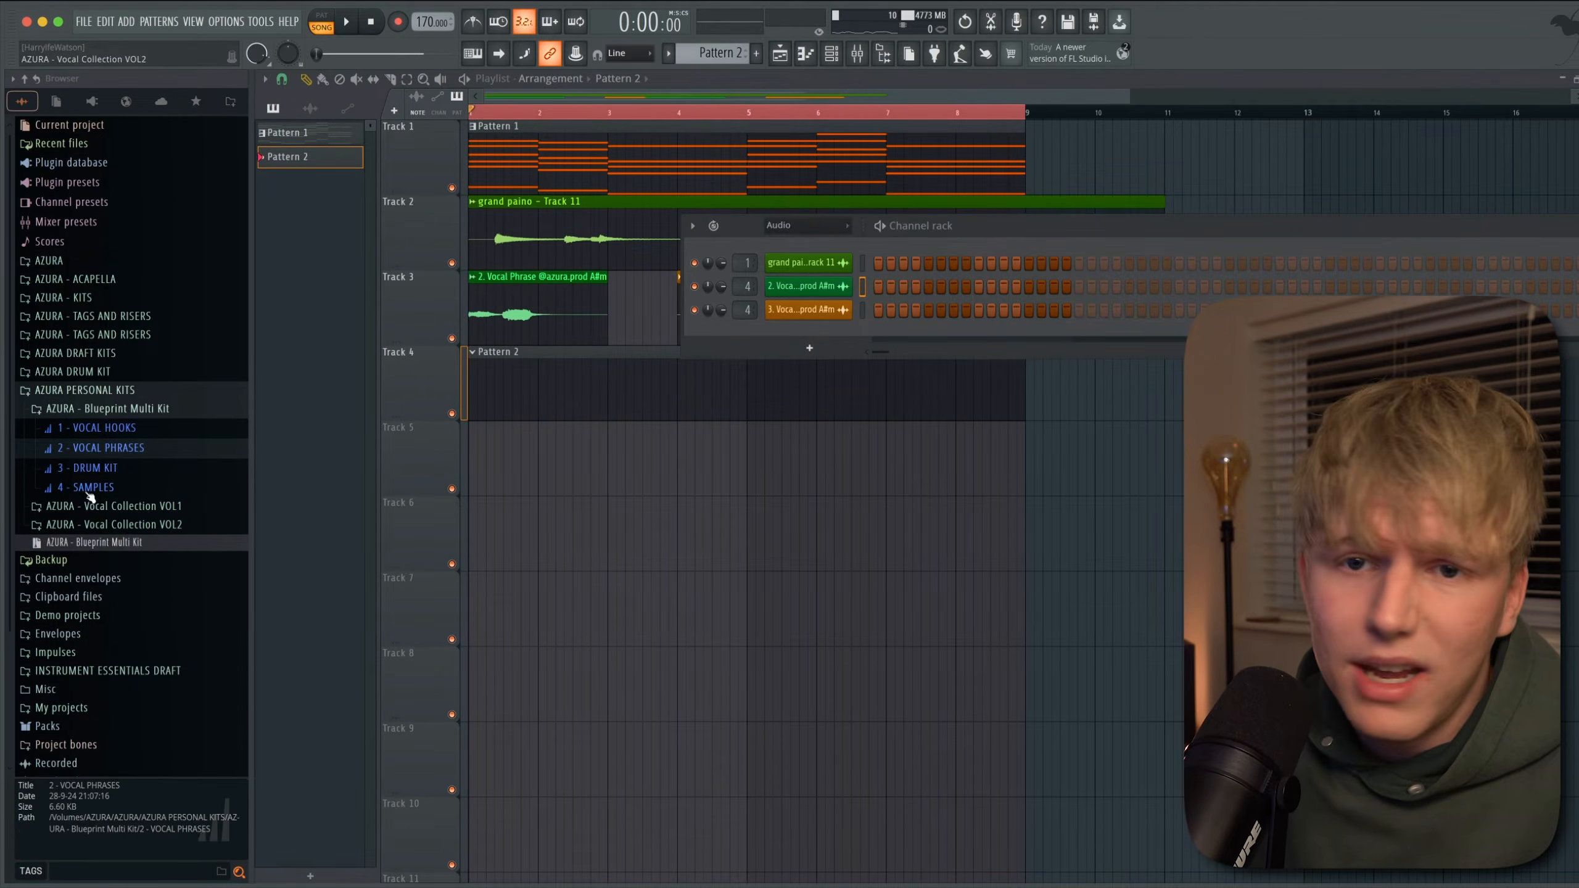
left_click(93, 467)
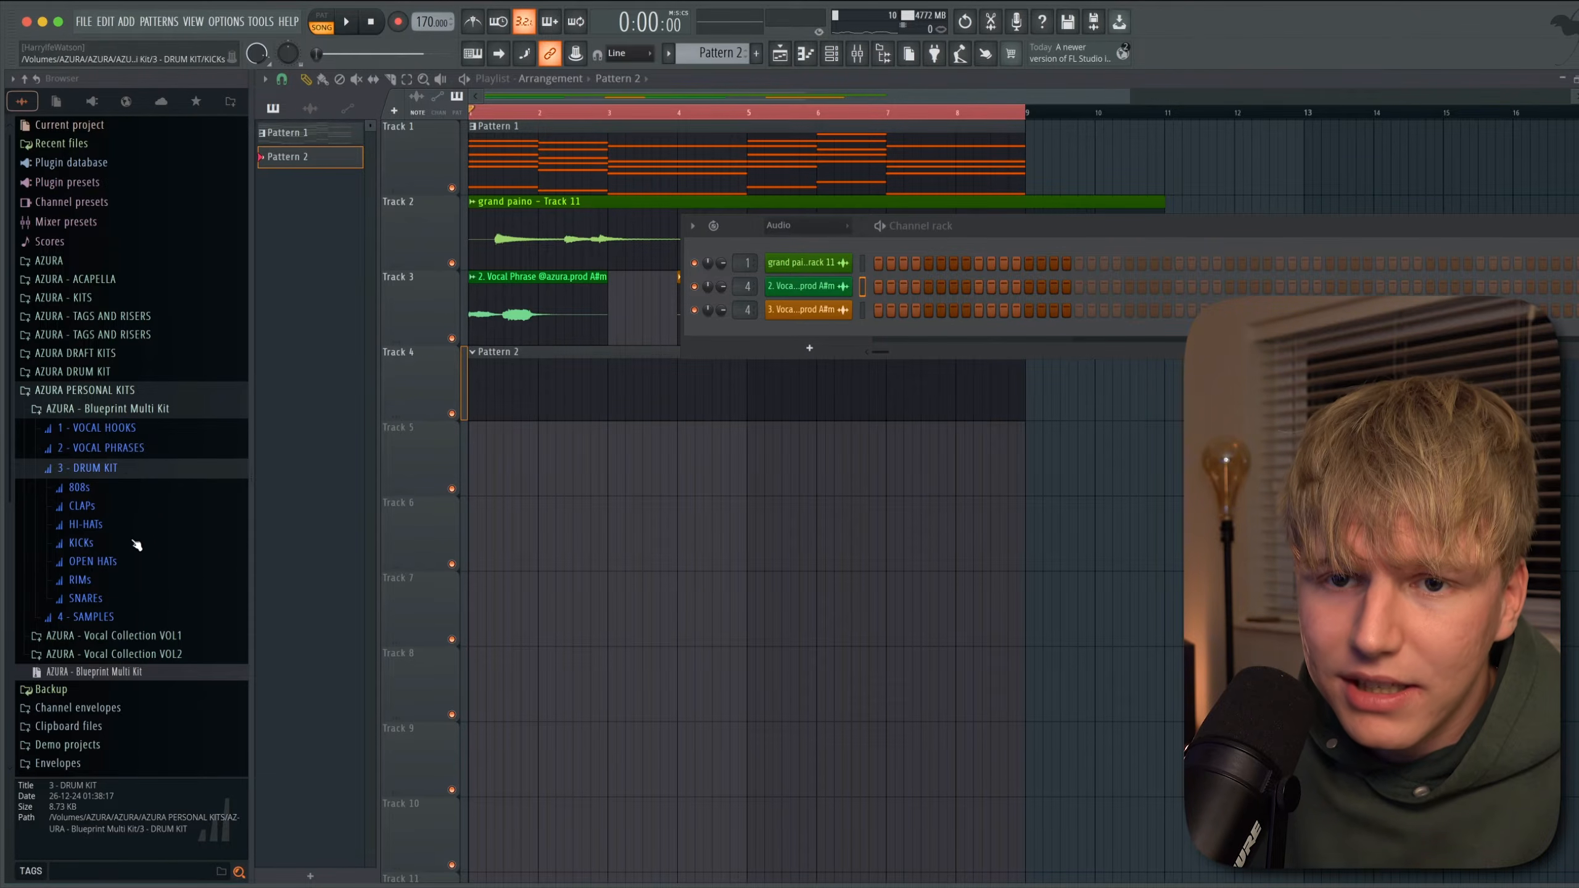
left_click(82, 506)
left_click(131, 574)
left_click(130, 557)
left_click(132, 540)
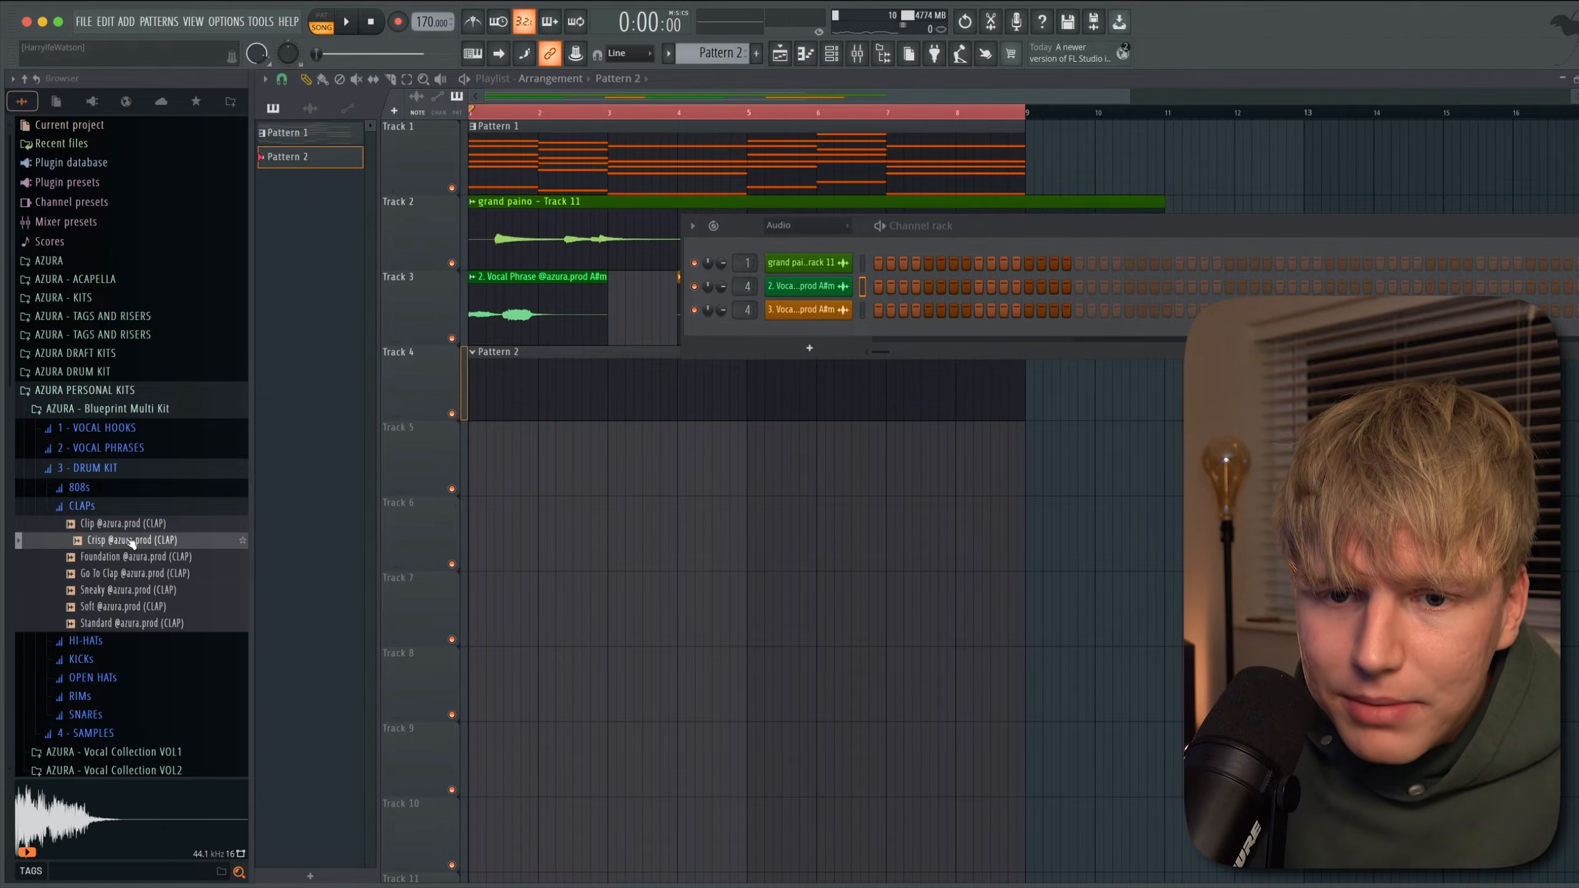
left_click_drag(816, 339, 922, 339)
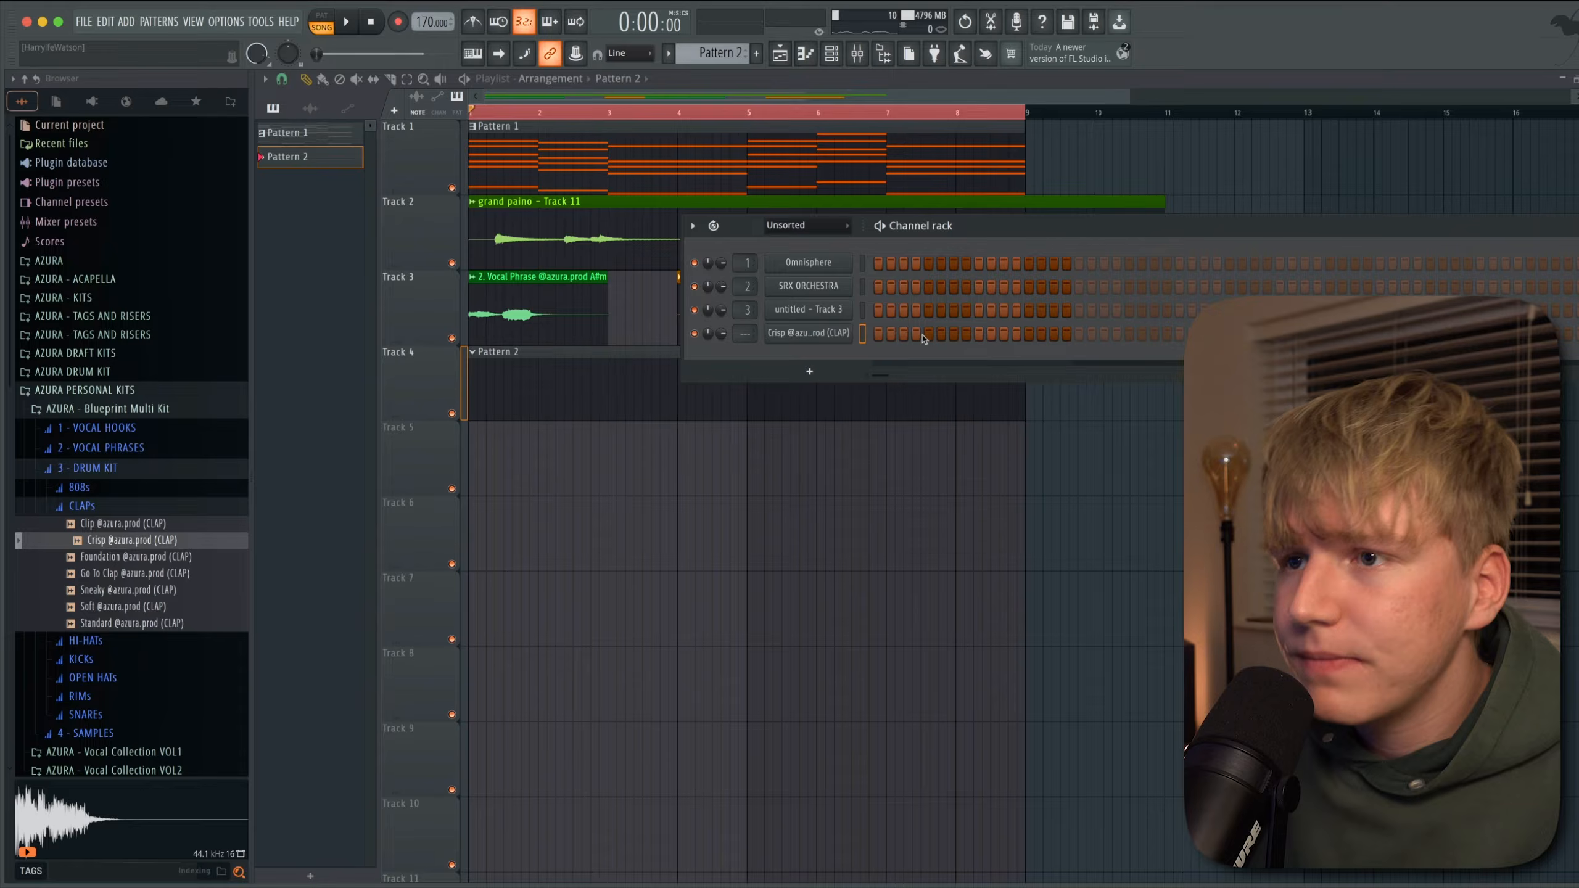
Place a Crisp clap on the ninth step of Pattern 2, repeat it in every bar through bar 8, and play back the arrangement.
right_click(981, 337)
left_click(970, 331)
key("ctrl+b")
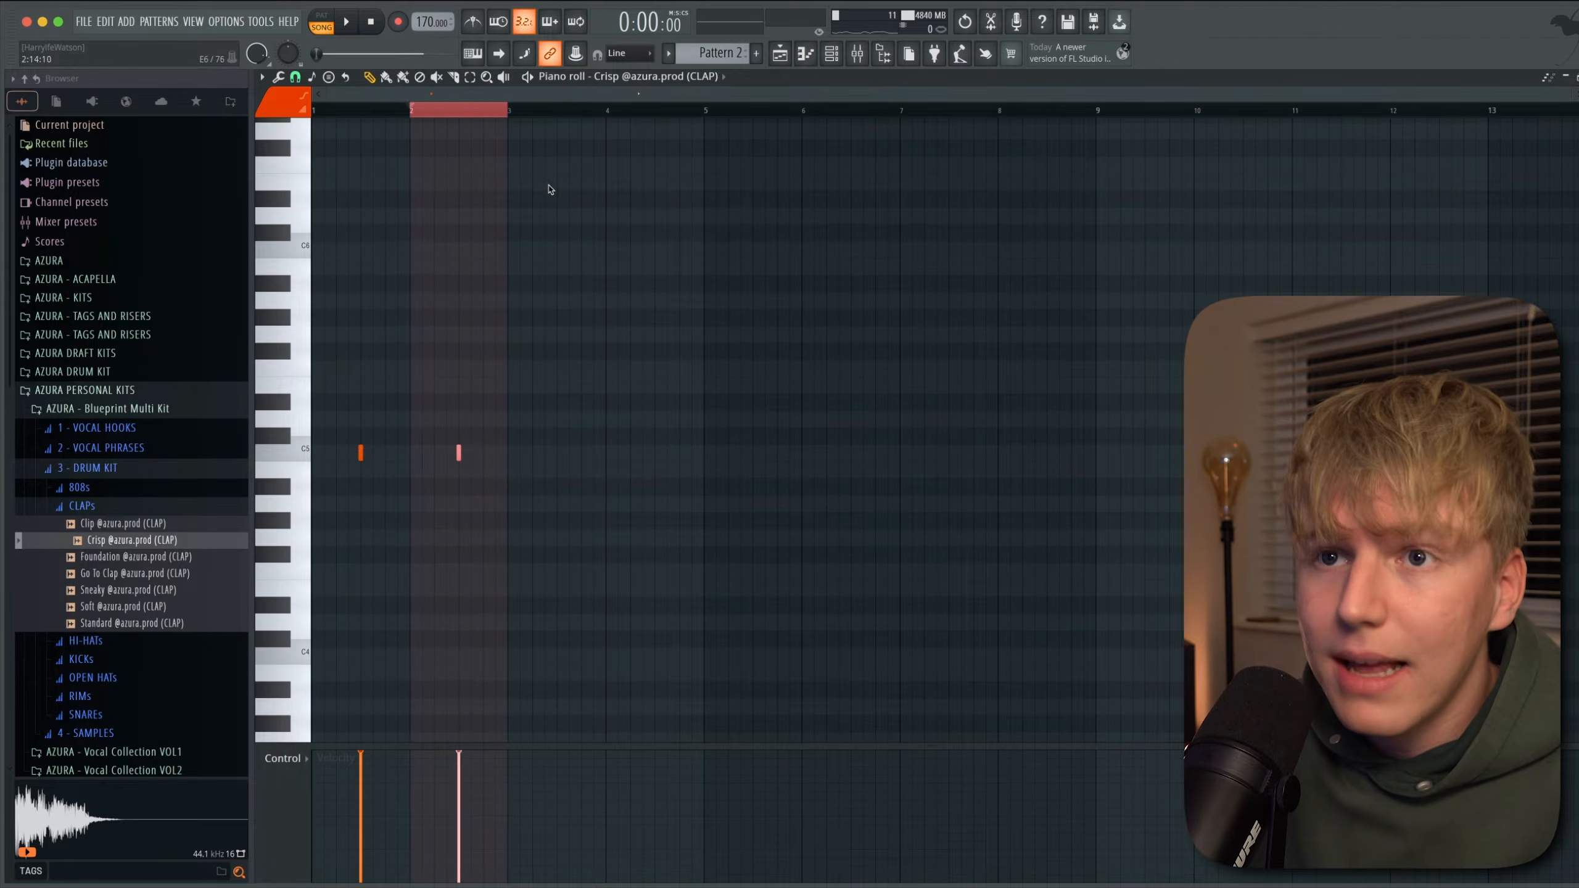
key("ctrl+b")
key("ctrl+b")
key("ctrl+b")
key("ctrl+b")
key("ctrl+b")
key("ctrl+b")
key("F5")
key("space")
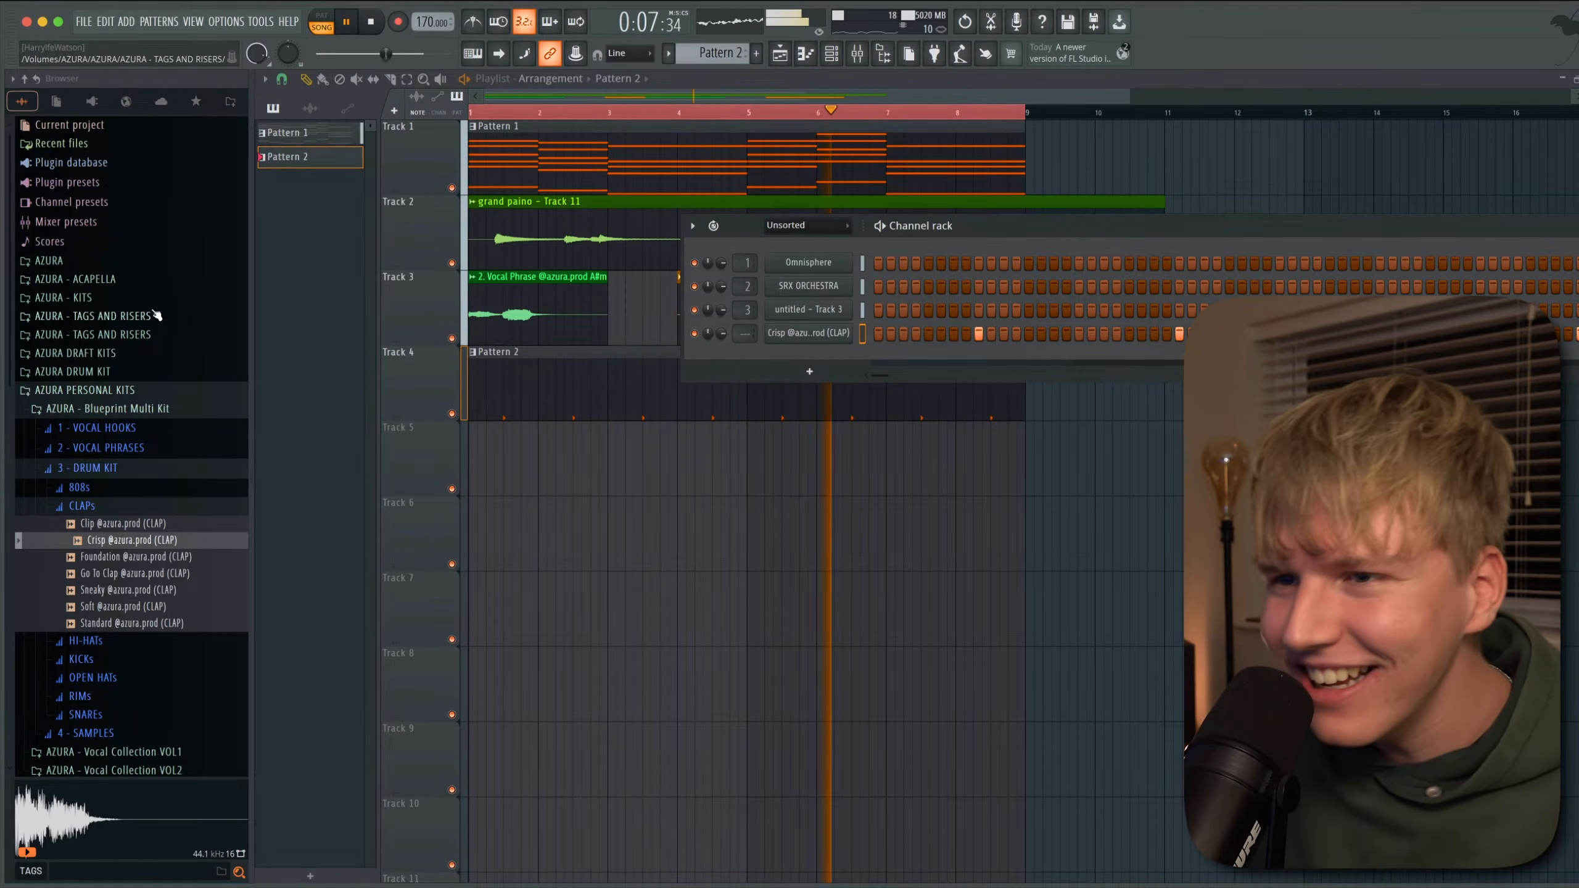
key("space")
Add the Go To Hat hi-hat from the Blueprint Multi Kit as a new channel and fill every 2 steps.
left_click(234, 504)
left_click(93, 524)
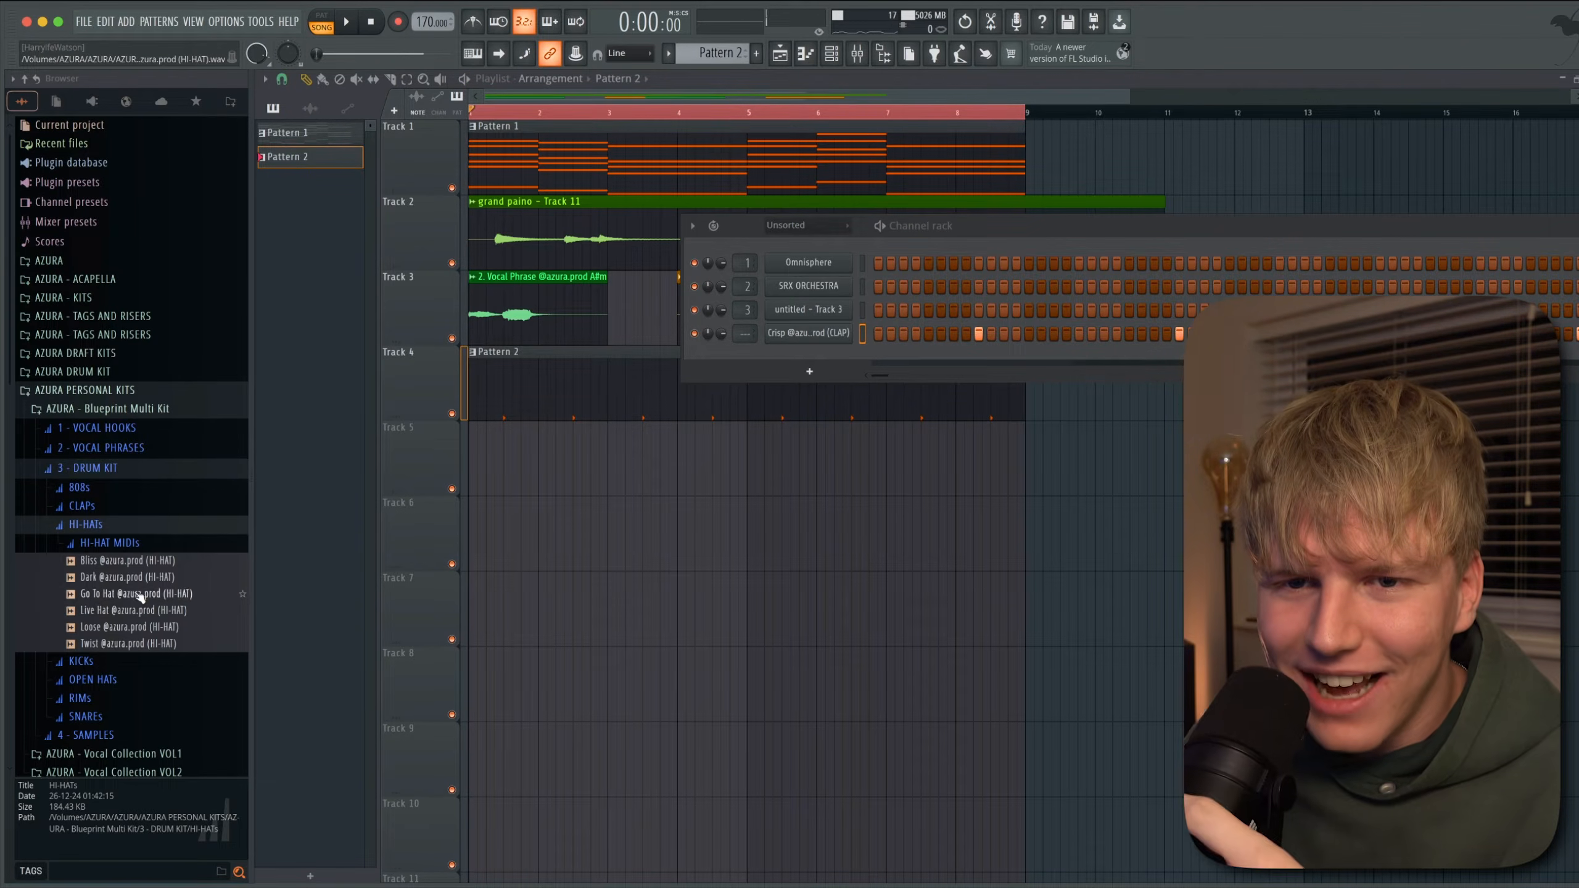
left_click_drag(140, 596, 808, 358)
right_click(808, 357)
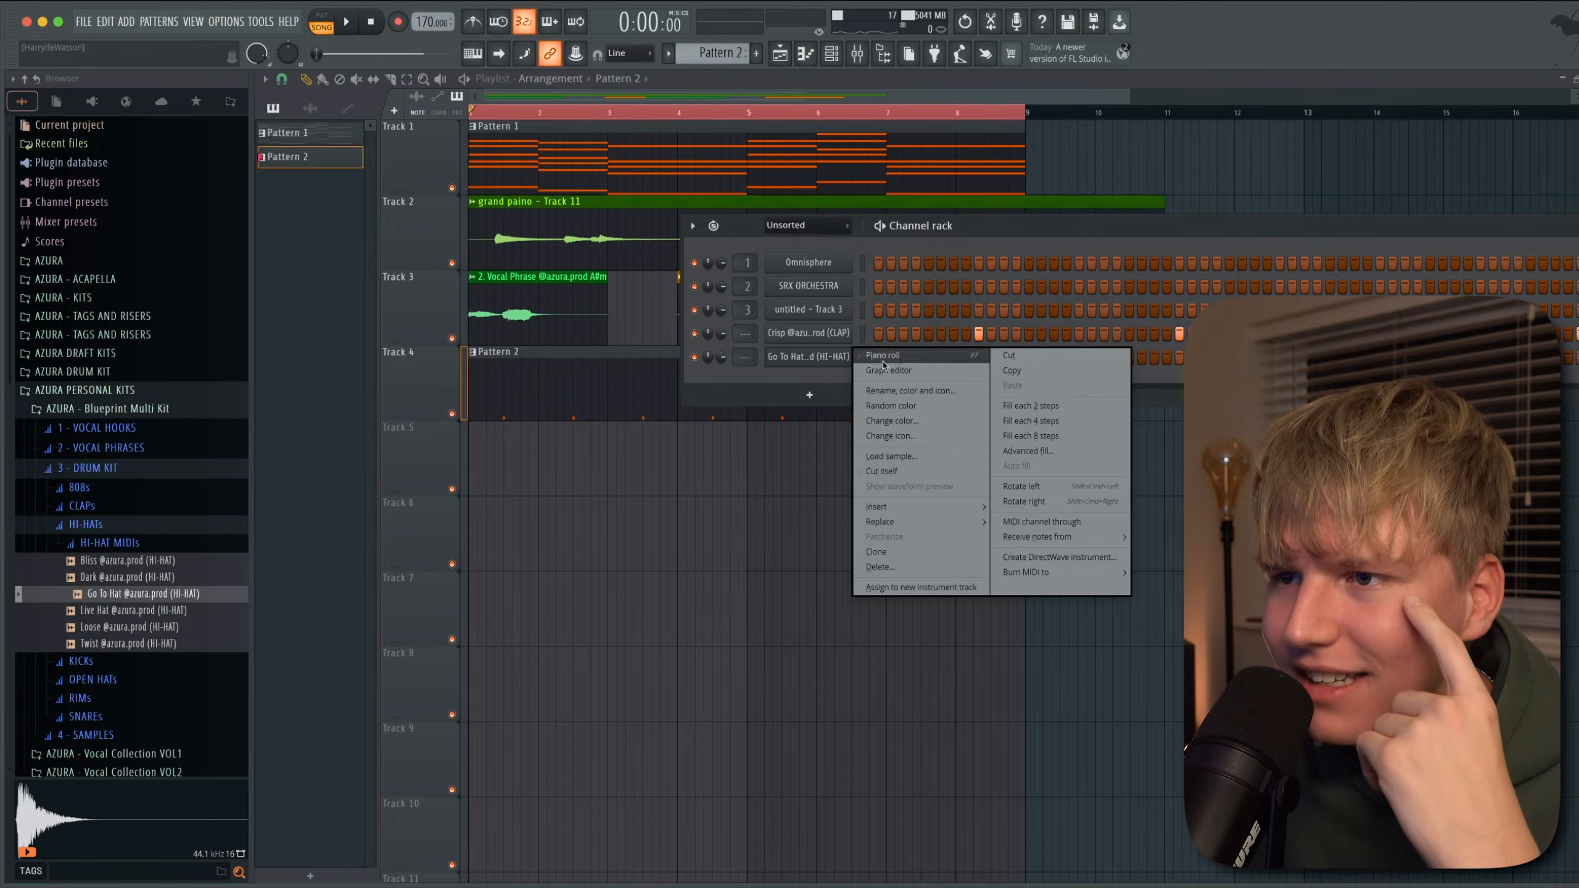
left_click(1028, 404)
In the Go To Hat channel's piano roll, shorten the A4 note at the start of bar 2 to a brief hit.
right_click(807, 356)
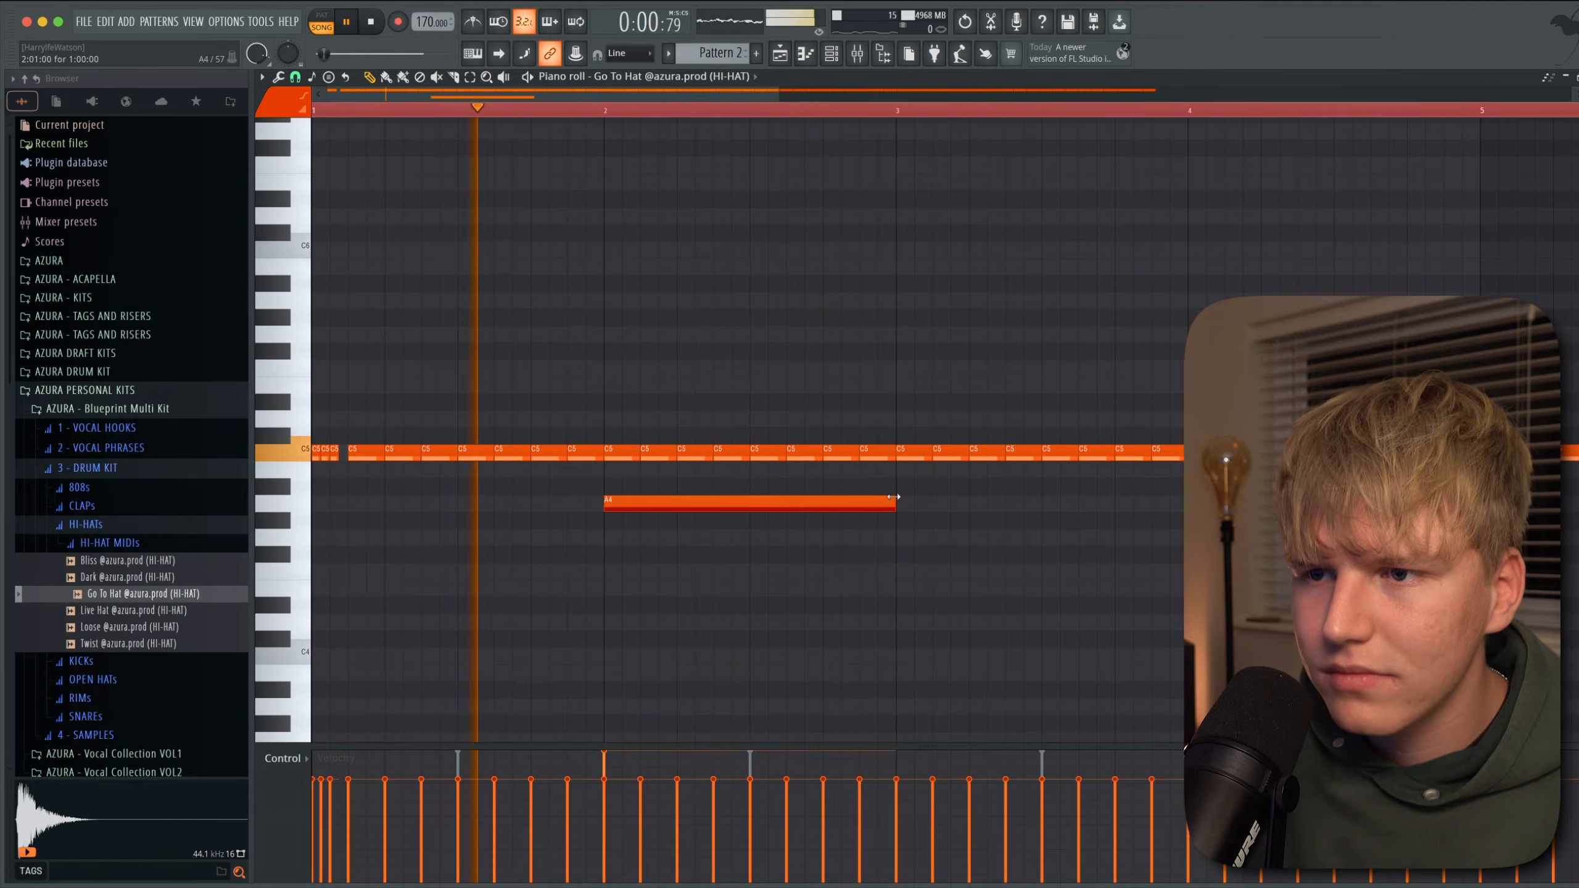
left_click_drag(893, 497, 607, 498)
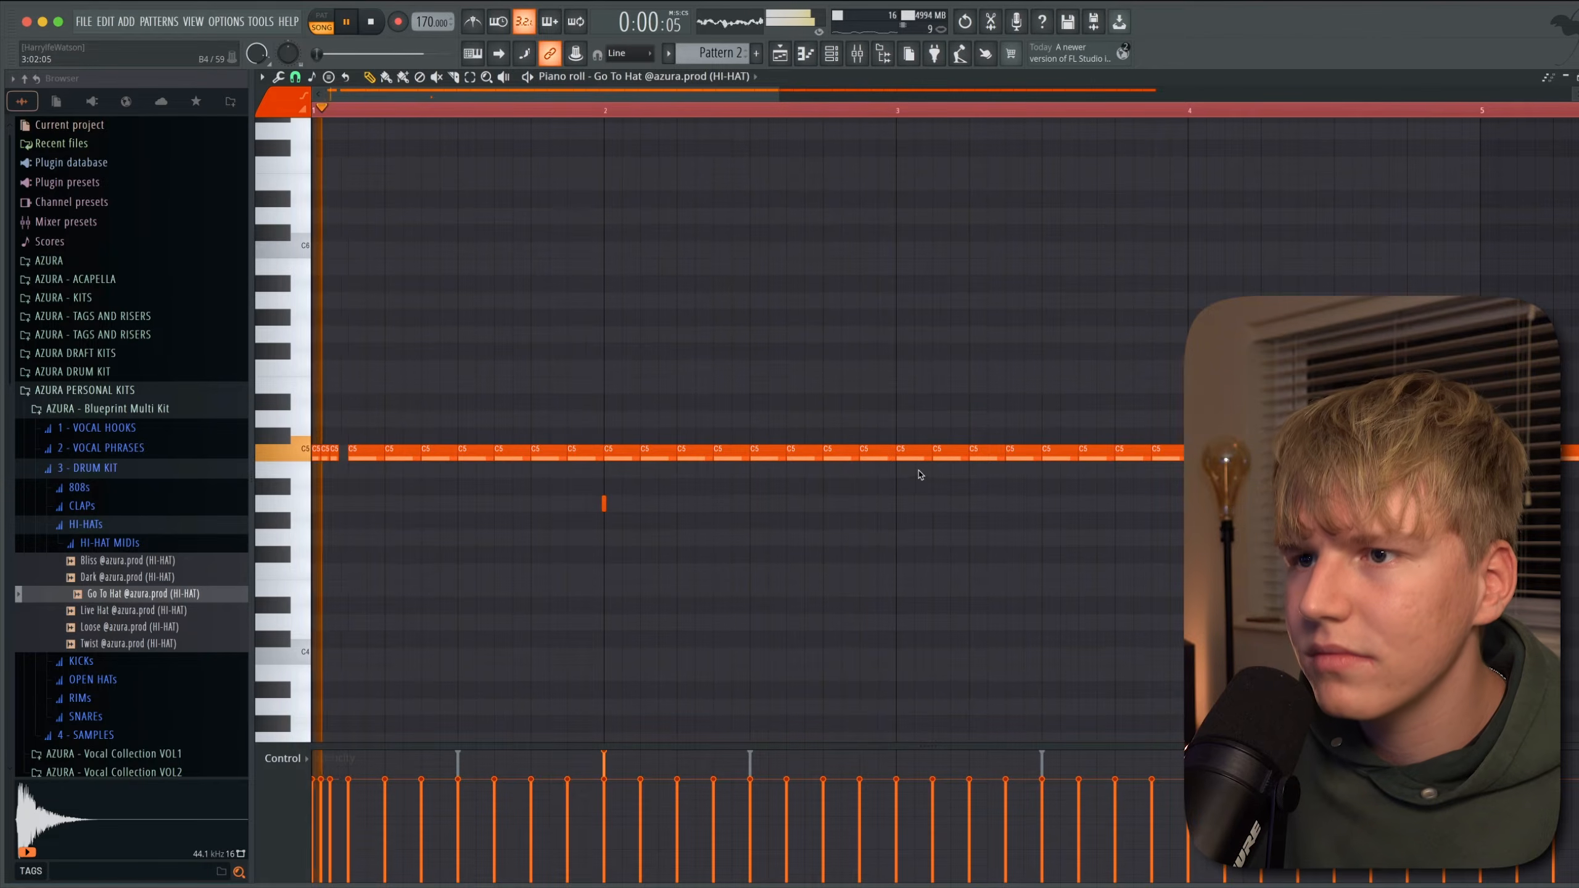
Set the piano roll snap to 1/3 beat and fill the first beat of bar 3 with triplet hi-hat hits on C5.
scroll(920, 474, "down", 3)
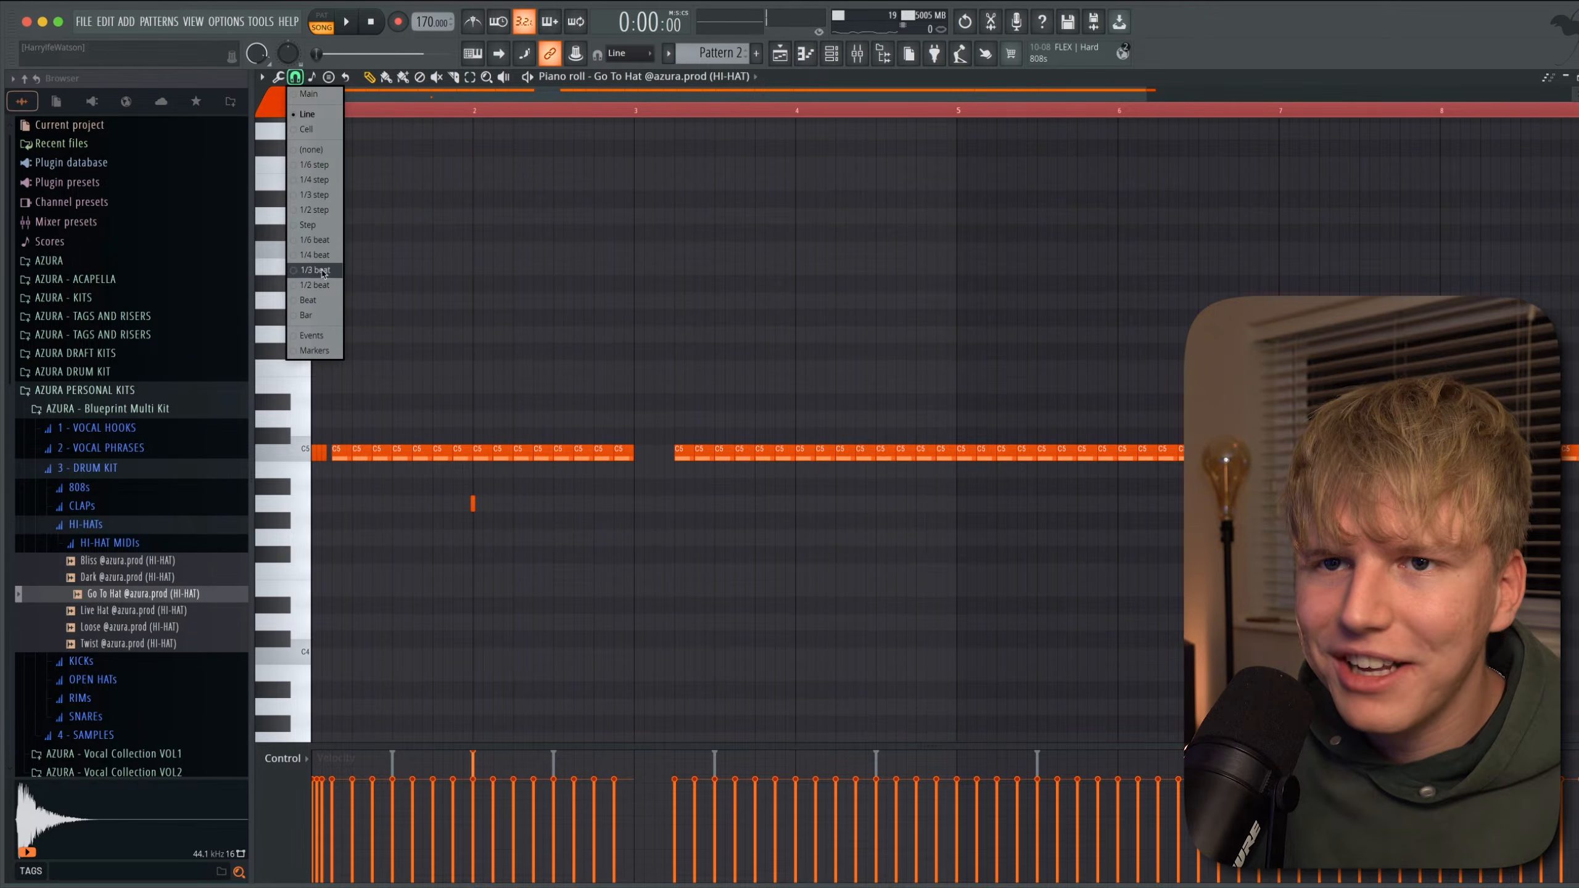
left_click(323, 273)
right_click(814, 469)
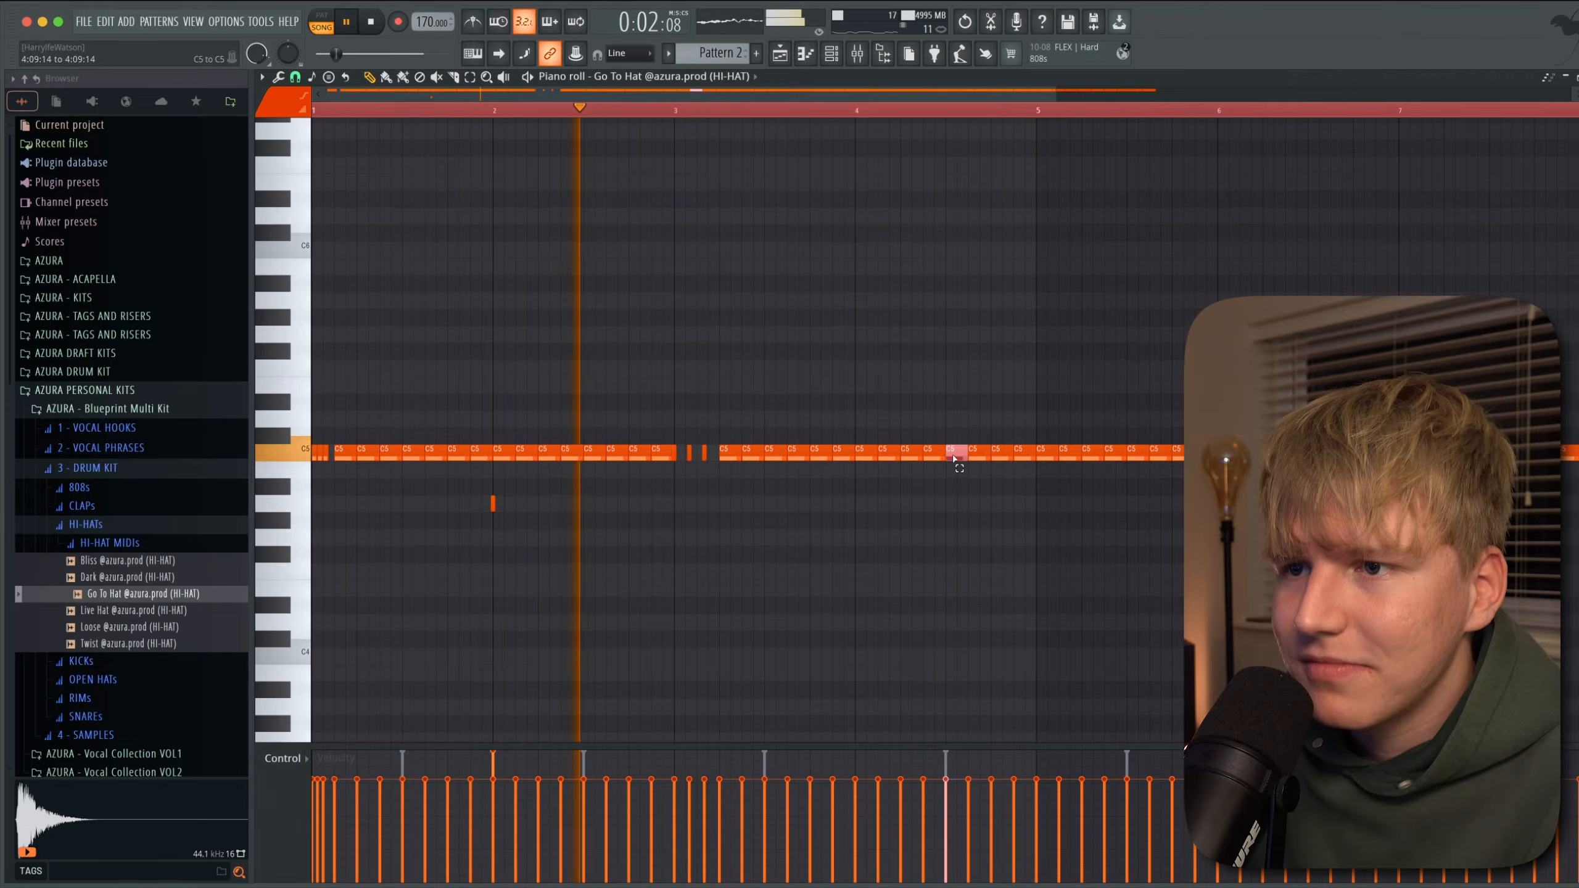
Chop the selected hi-hat note on the third beat of bar 4 into four short hits.
key("alt+u")
key("Return")
scroll(961, 457, "up", 3)
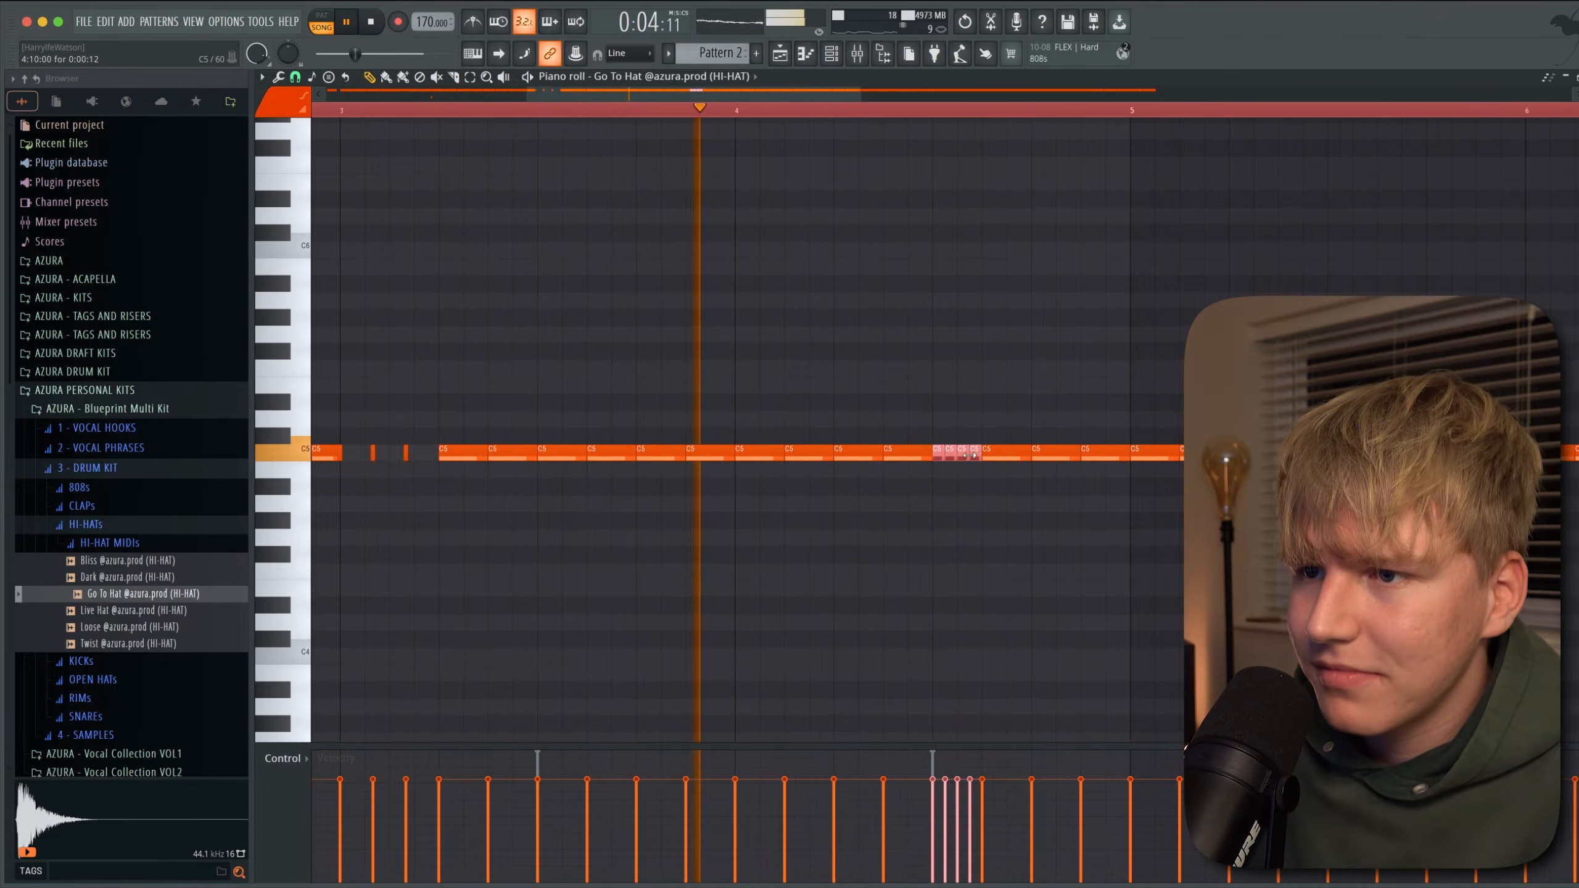